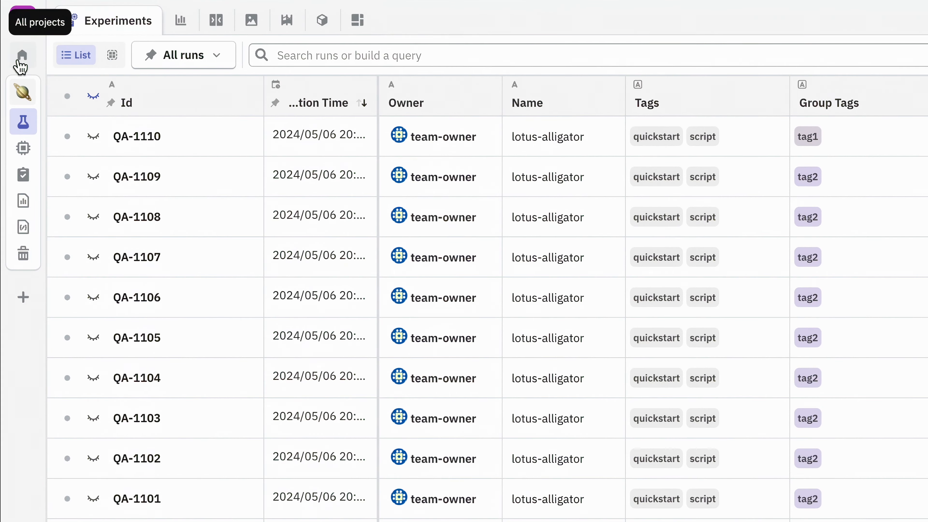
Step: View the available options for the qa1 project and close them
mouse_move(25, 95)
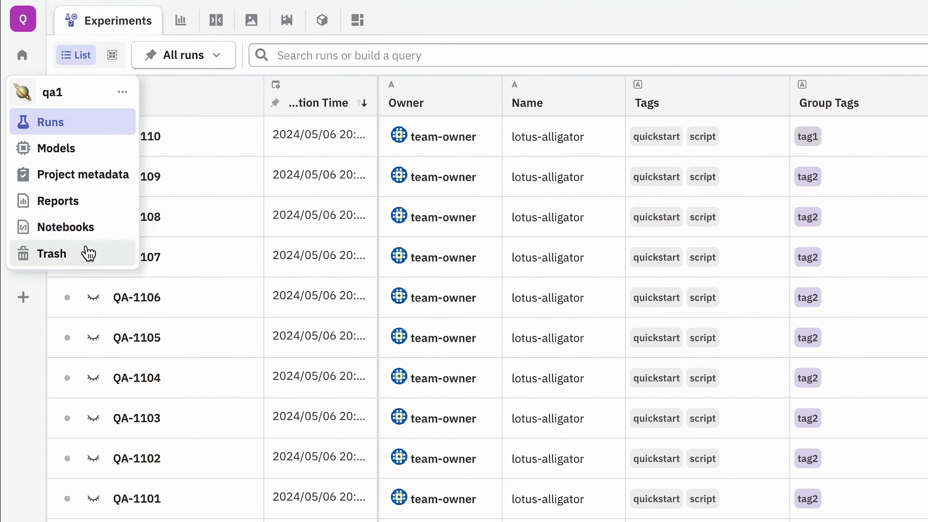
click(123, 96)
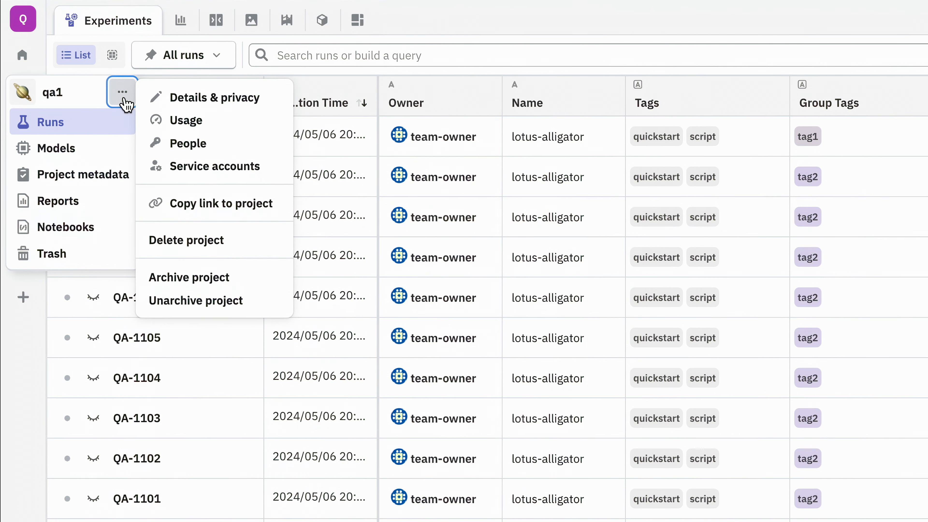
click(122, 99)
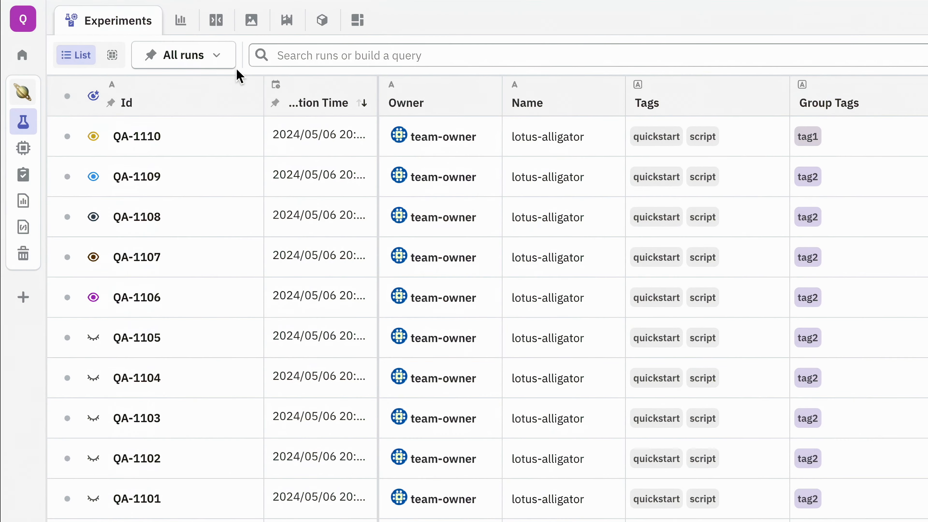
Step: Show the charts of the five selected runs and examine the accuracy chart in full screen
click(185, 31)
click(664, 107)
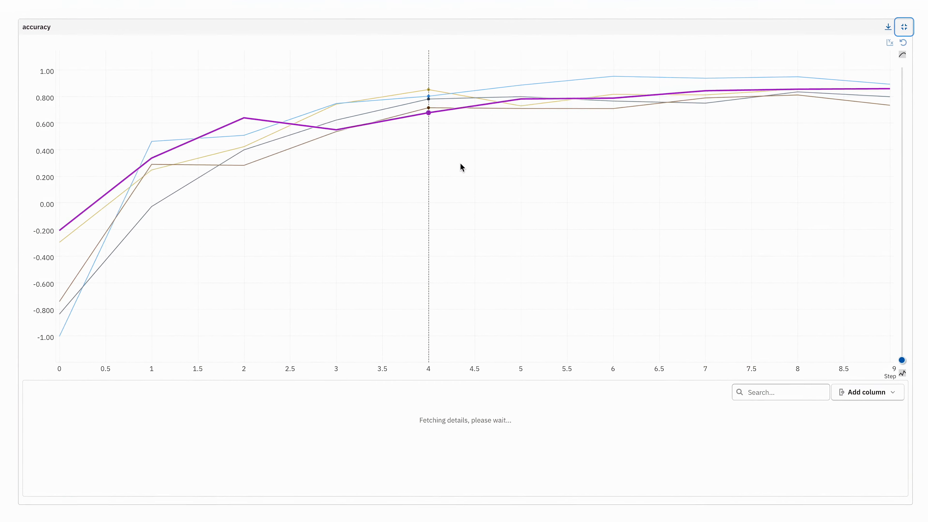
click(903, 26)
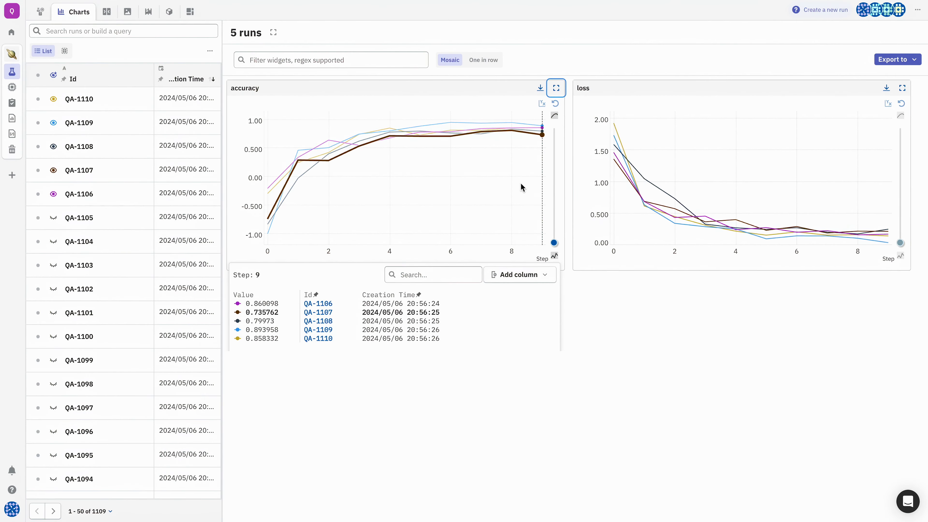
Step: Compare the five selected runs side by side in full screen and examine their metrics and metadata
click(107, 11)
click(272, 33)
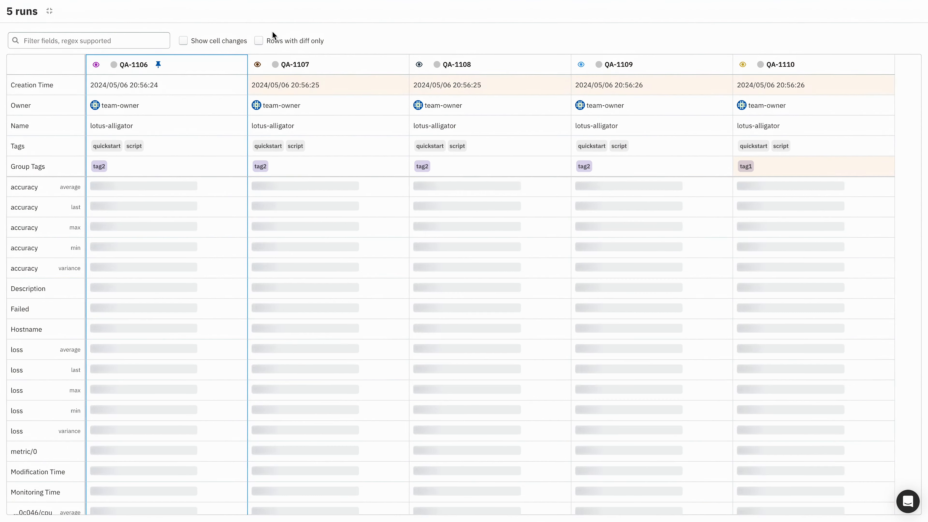
scroll(673, 276, down, 5)
scroll(674, 278, down, 4)
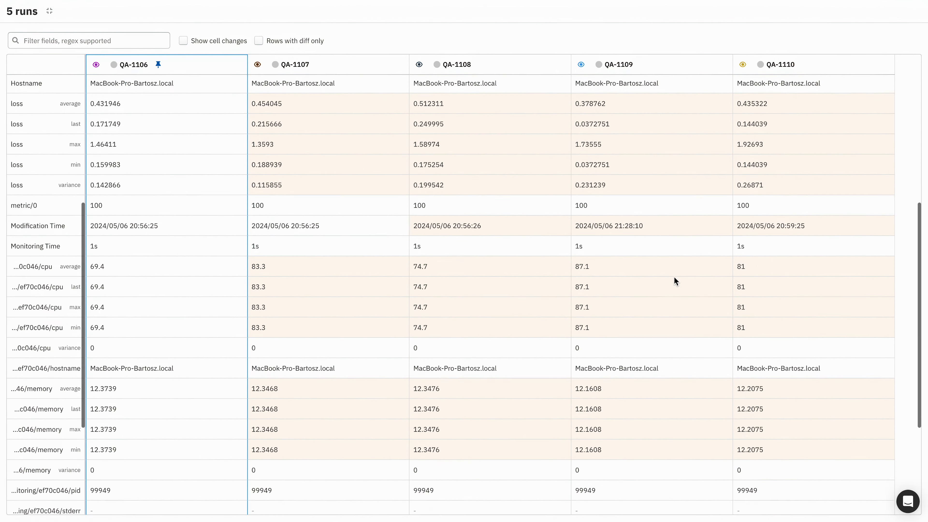
scroll(674, 278, up, 8)
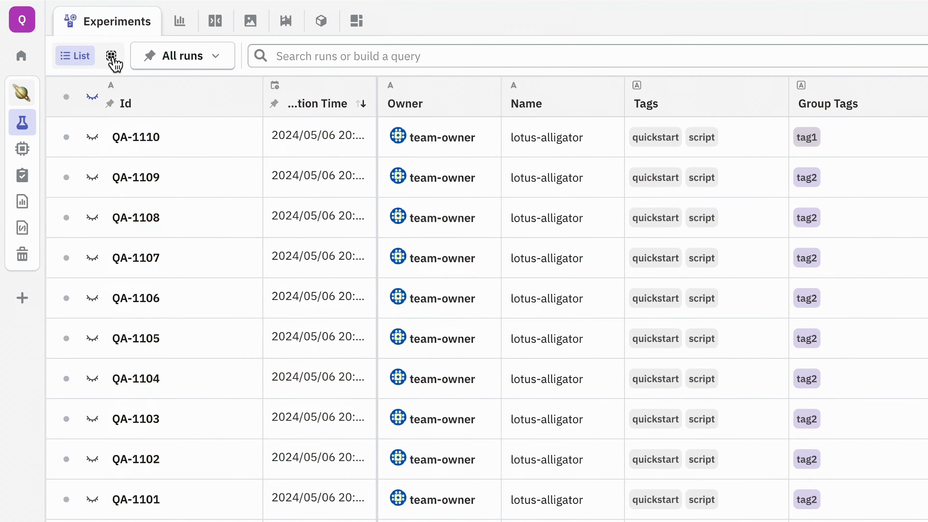
Step: Group the runs table to examine the runs in the tag2 and tag3 groups, and return to the list view
click(111, 56)
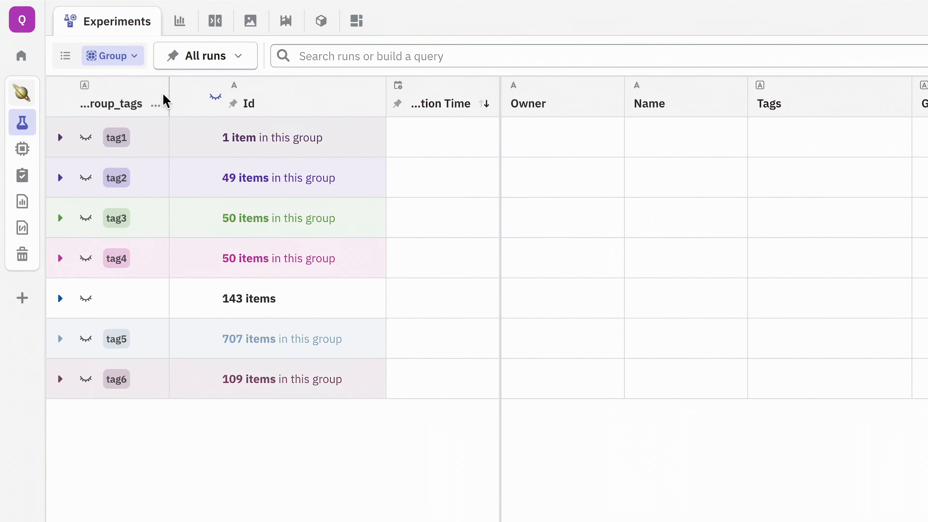
click(60, 177)
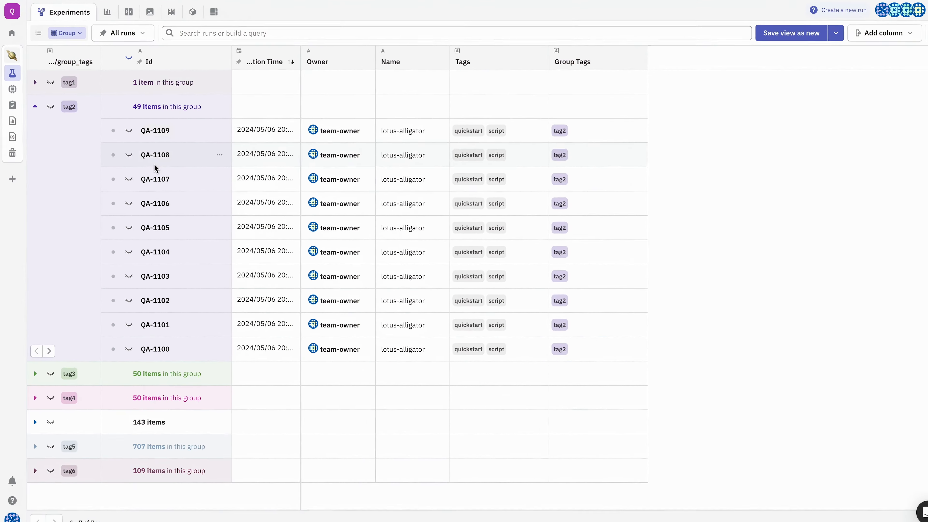
click(34, 104)
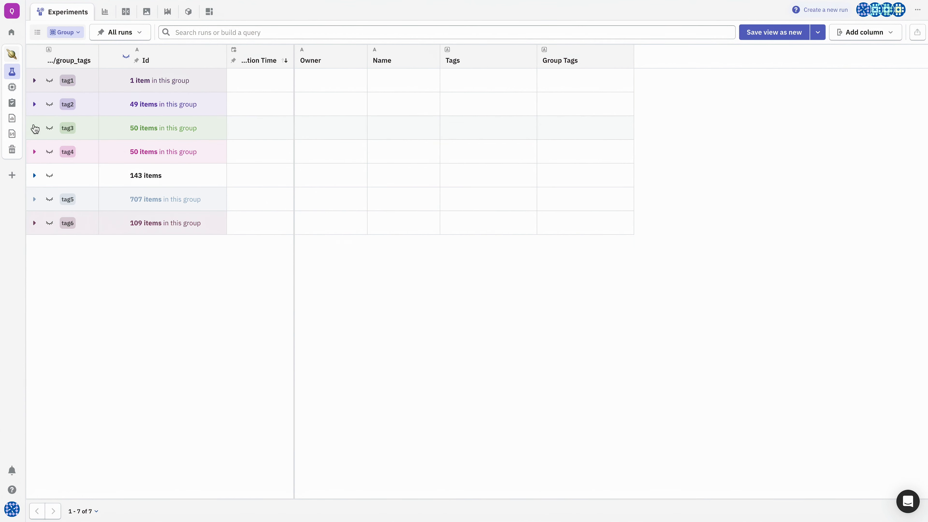
click(34, 127)
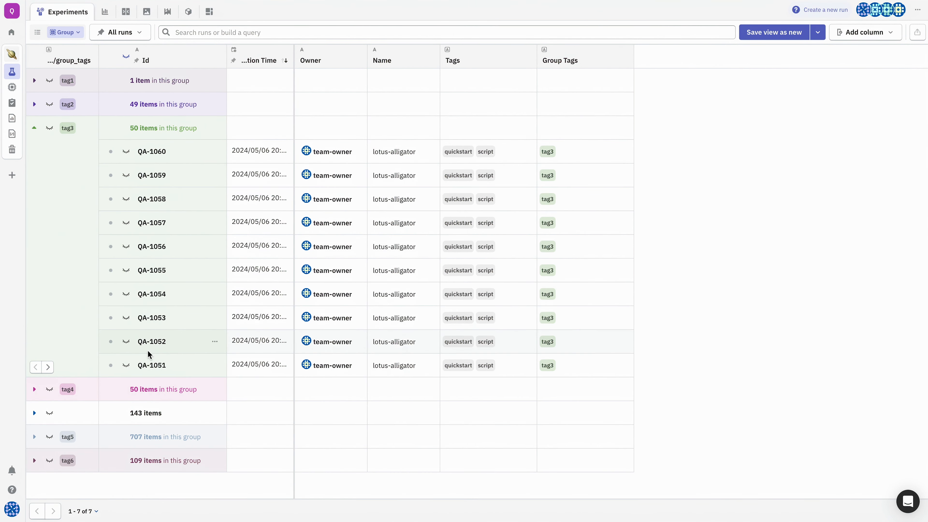
click(34, 128)
click(37, 32)
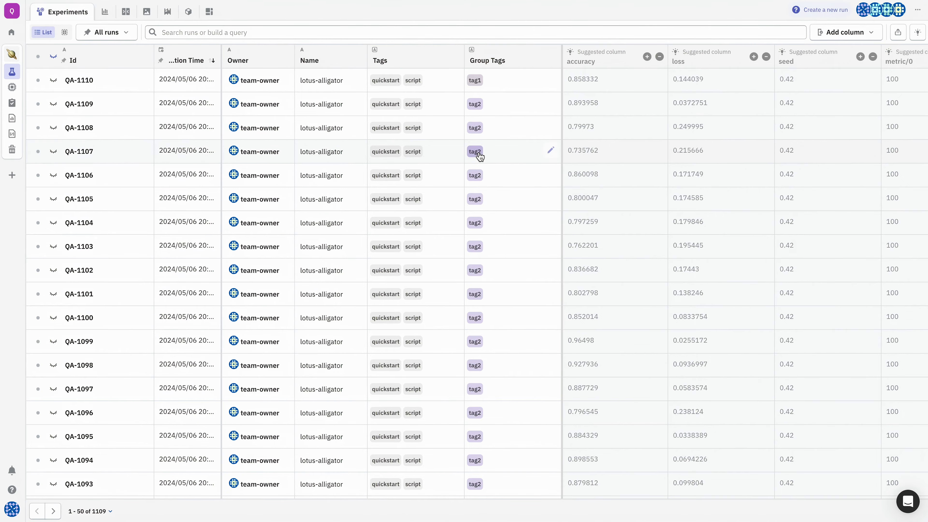
Step: Manage the tag2 group tag, removing run QA-1109 from the group and adding it back
click(479, 153)
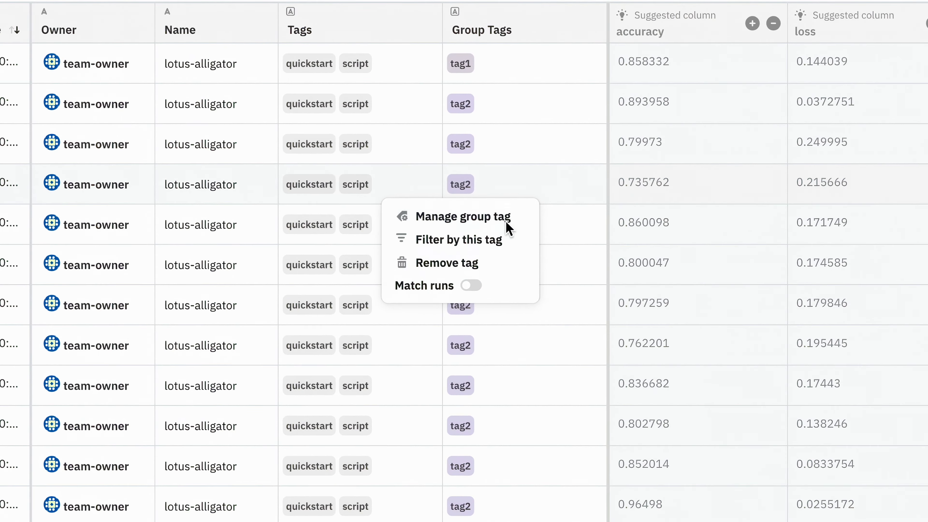
click(507, 223)
scroll(508, 227, down, 5)
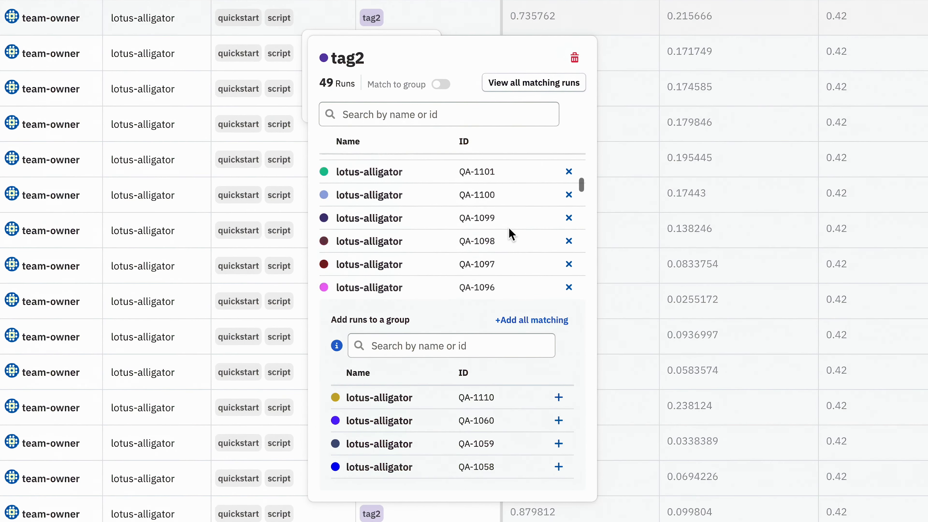
scroll(509, 227, up, 5)
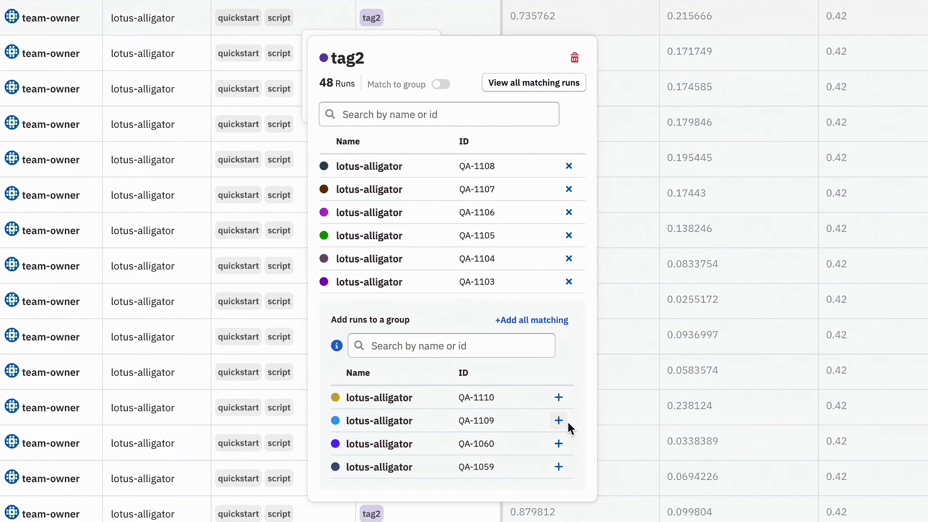
click(558, 420)
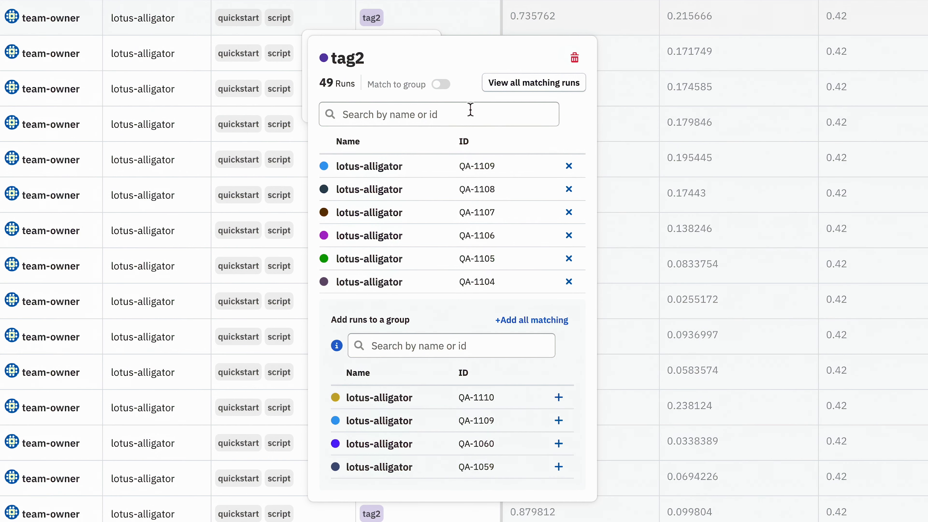
click(465, 3)
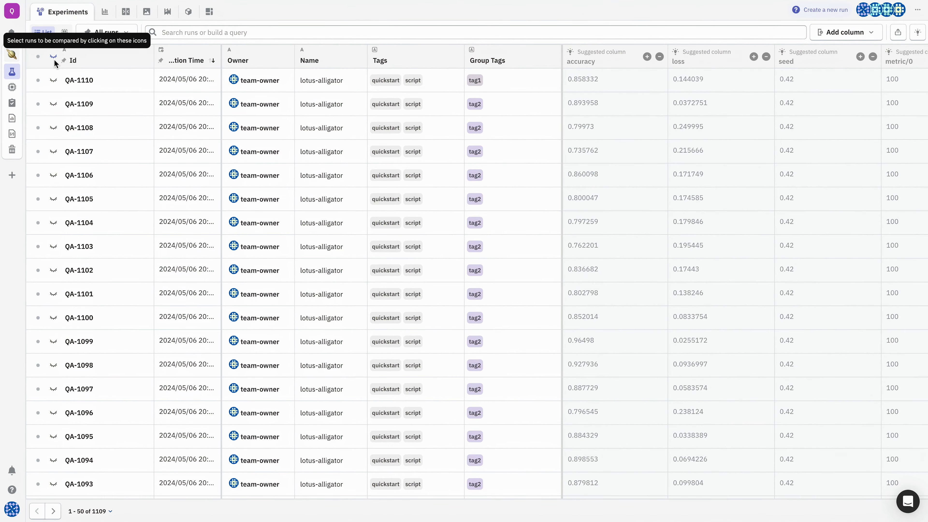
Step: Group the runs by group tags and display the tag2 and tag3 groups in the charts
click(65, 32)
click(105, 11)
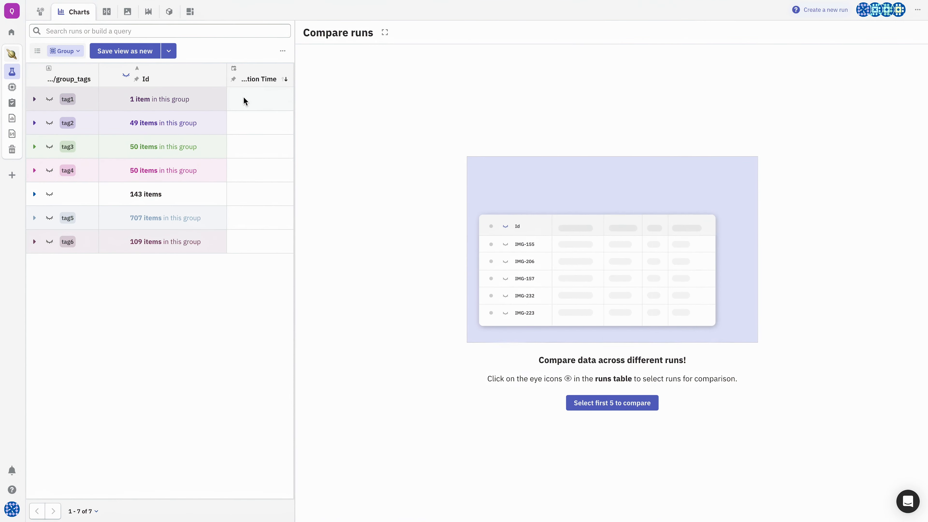
click(49, 123)
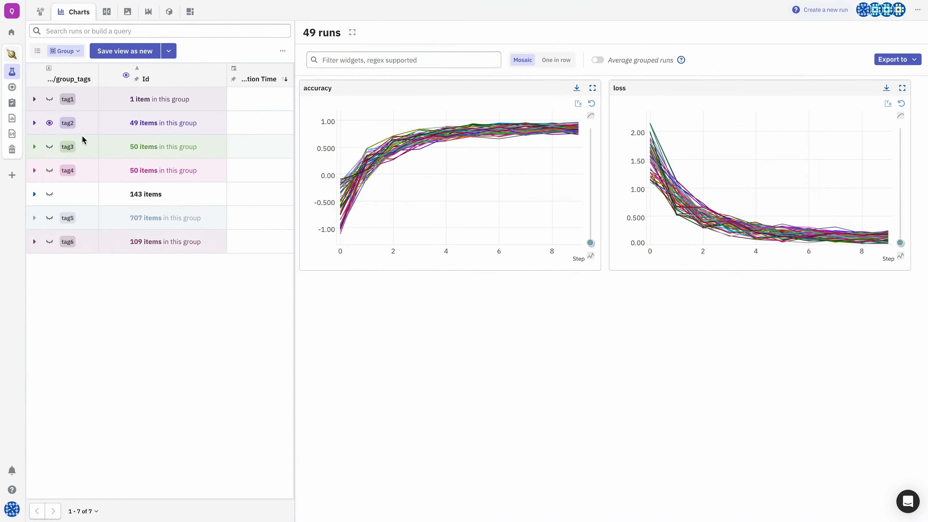
click(50, 147)
Step: Turn on Match runs for the tag2 and tag3 group tags so the chart lines take their group colours
click(68, 123)
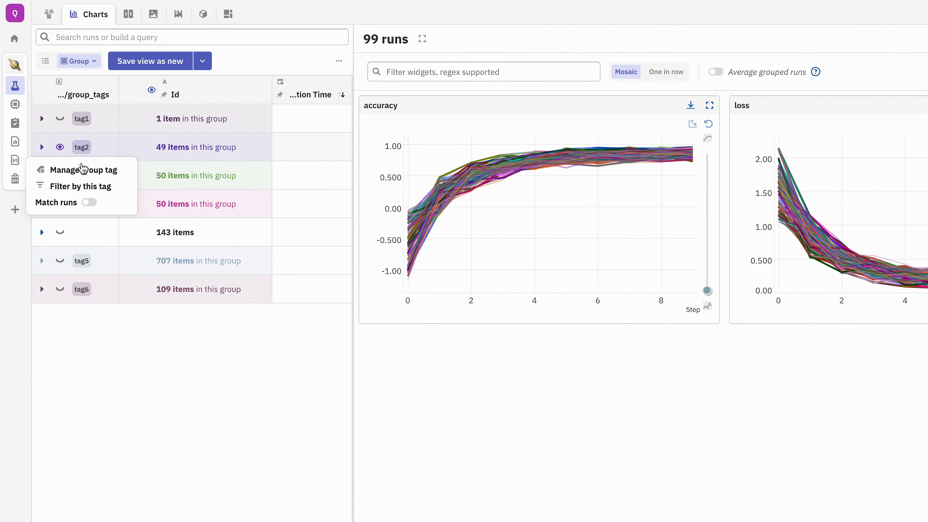
click(89, 202)
click(143, 359)
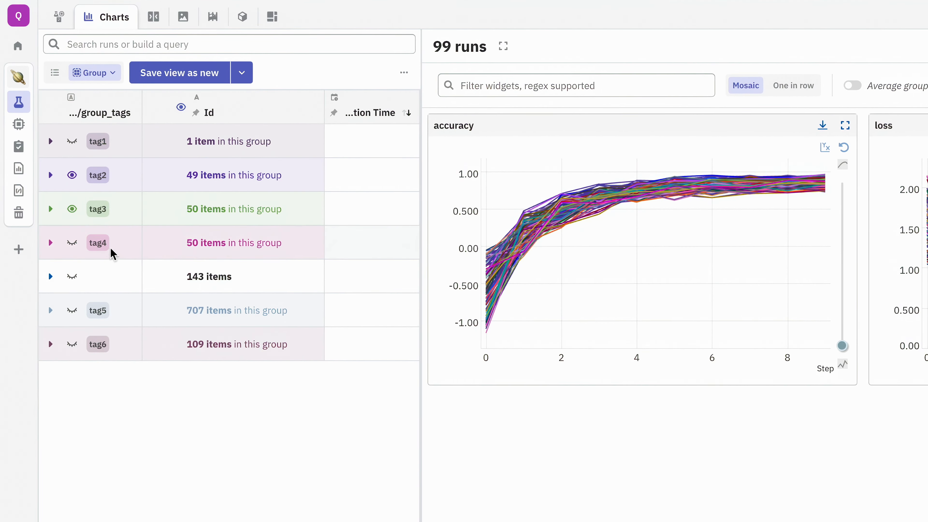
click(99, 210)
click(106, 274)
click(192, 442)
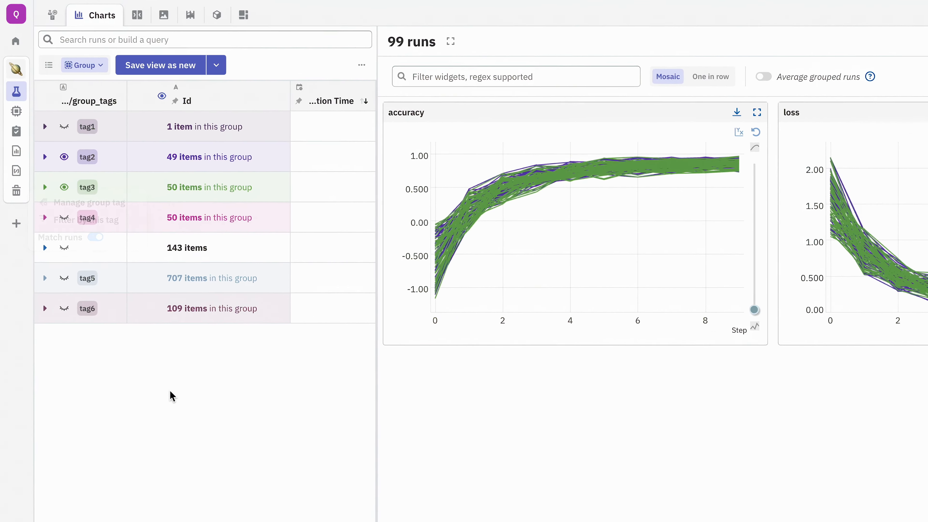
scroll(561, 188, up, 10)
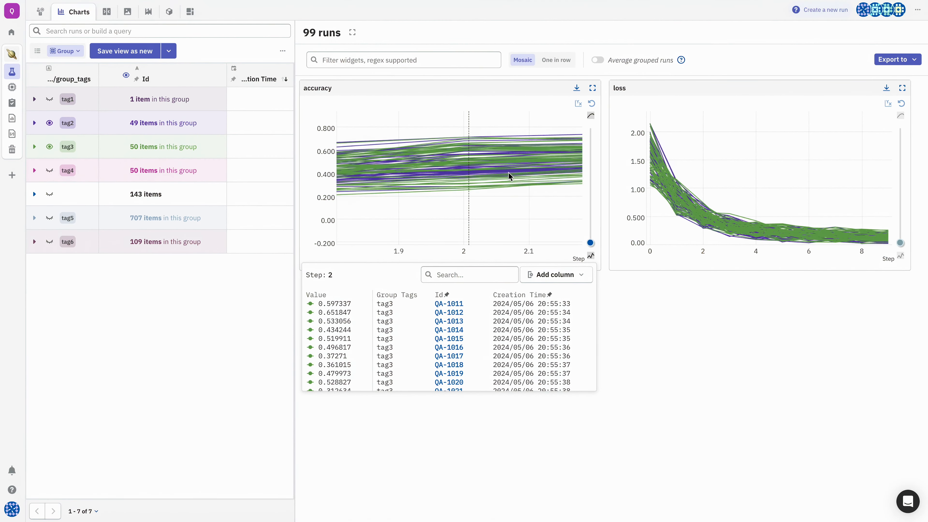
scroll(508, 173, up, 3)
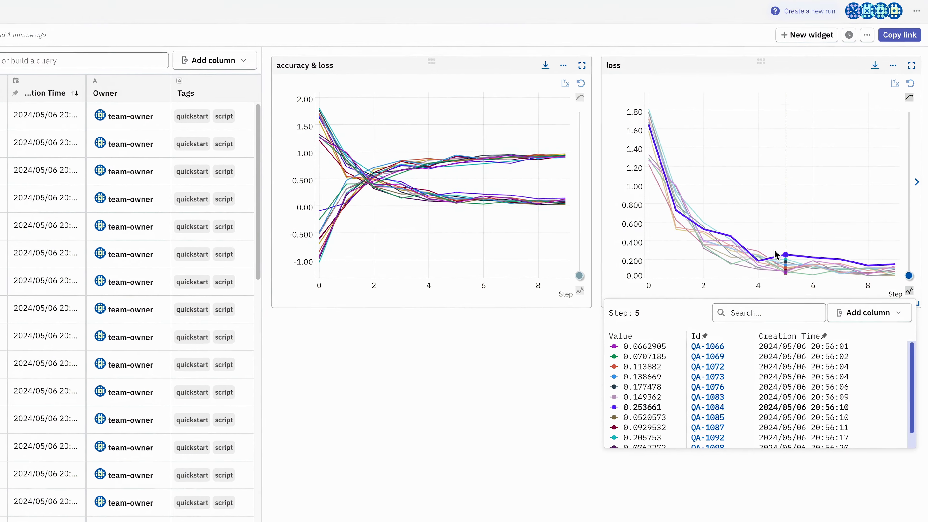
Step: Review the widget types available for the Accuracy >= 0.9 report and look through its list of runs
click(808, 36)
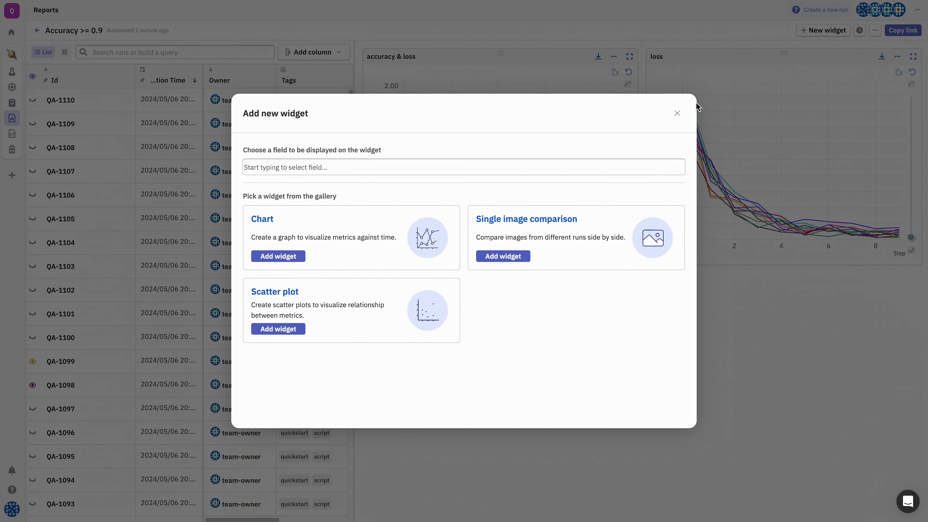
click(677, 114)
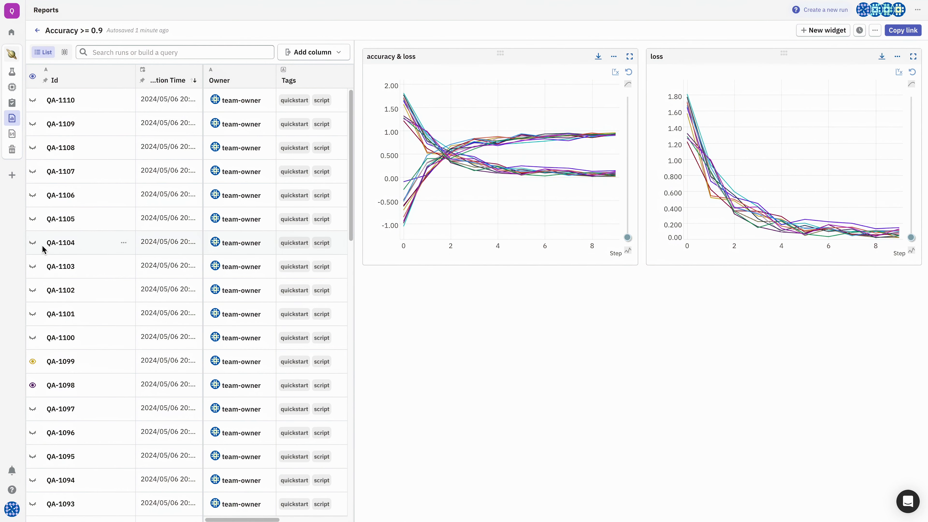
scroll(42, 245, down, 10)
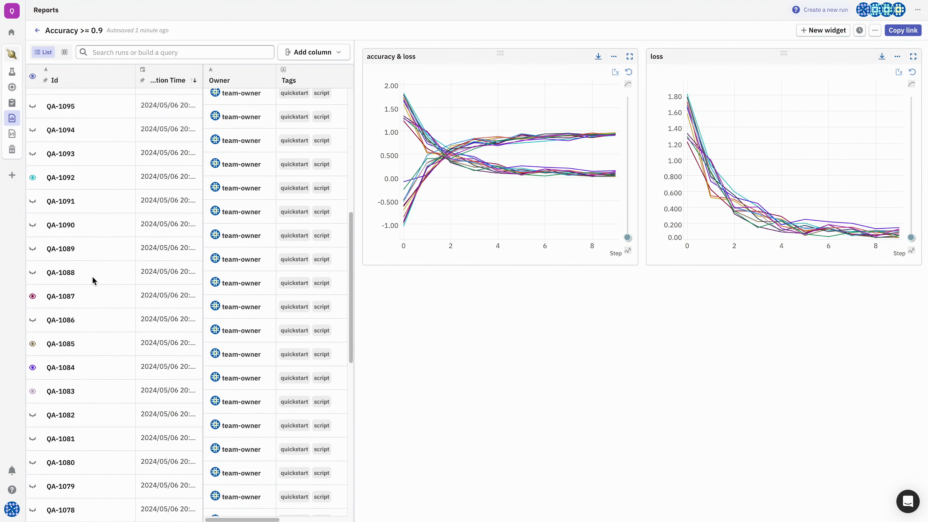
scroll(81, 367, up, 6)
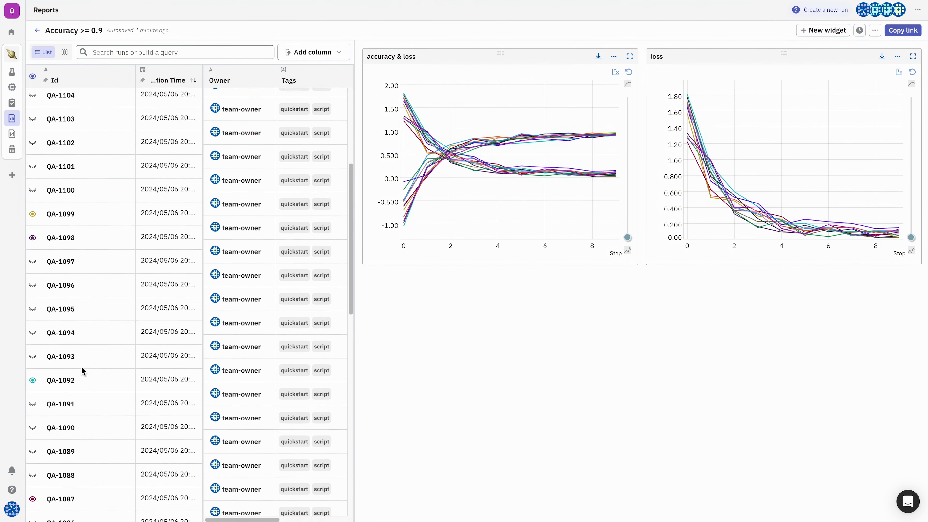
scroll(81, 367, up, 4)
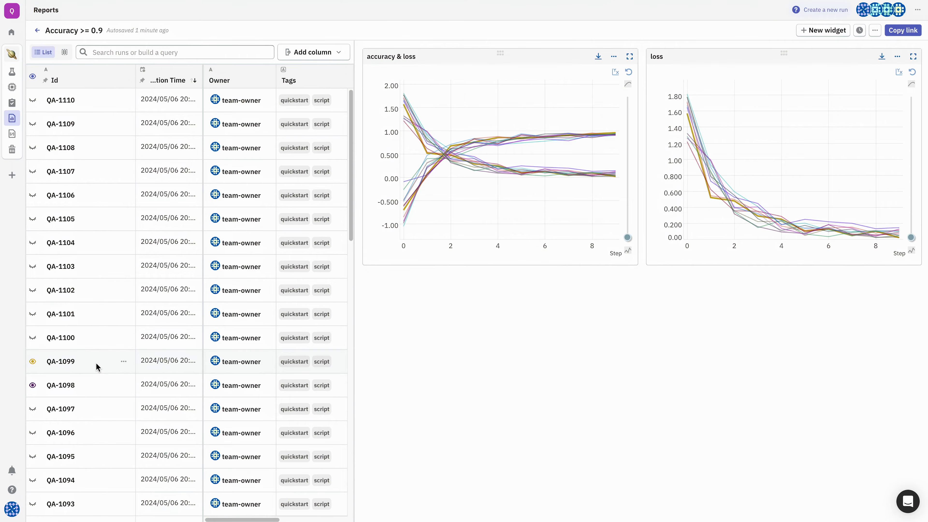
Step: Create a new report named "Accuracy & Loss" in the qa1 project
mouse_move(16, 134)
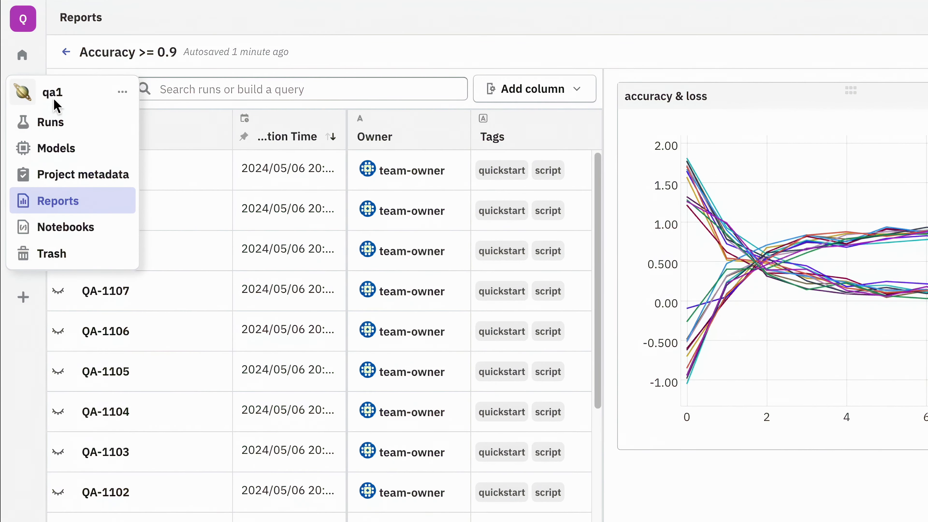
click(65, 205)
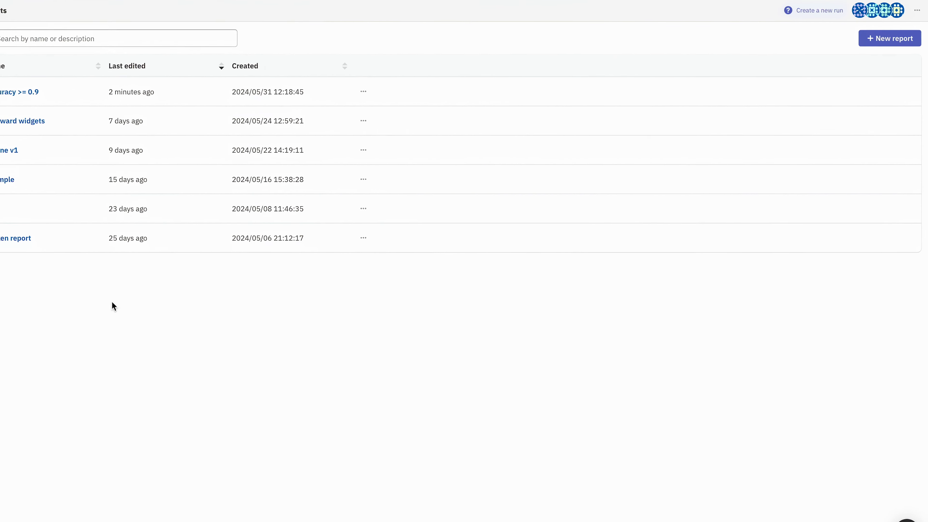
click(896, 42)
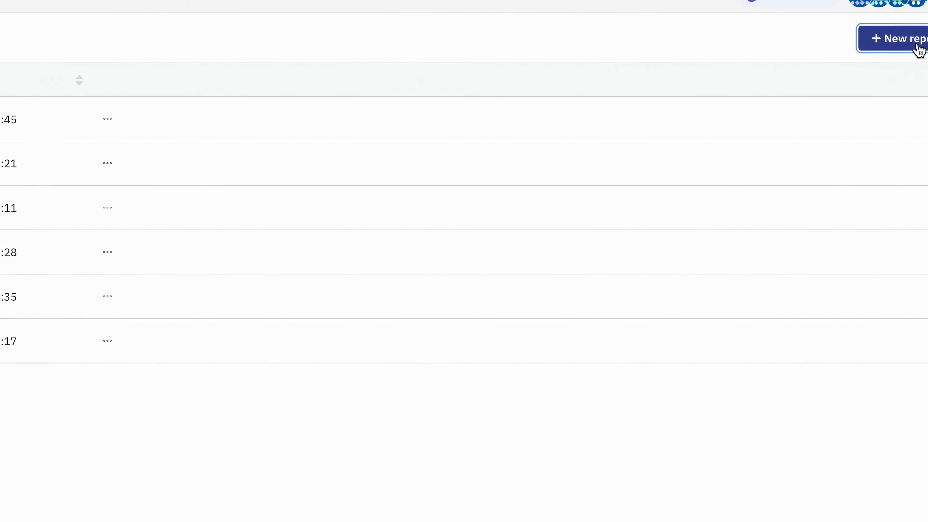
text(Accuracy & Loss)
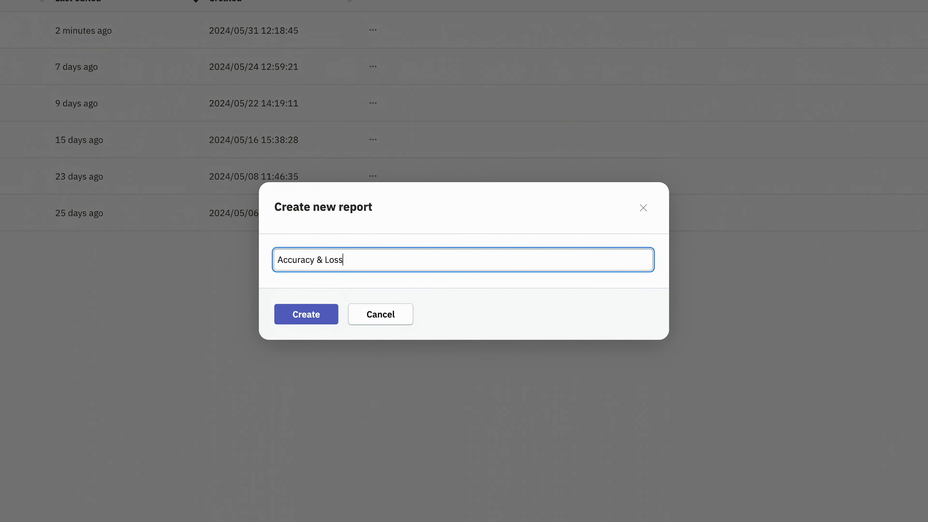
click(306, 315)
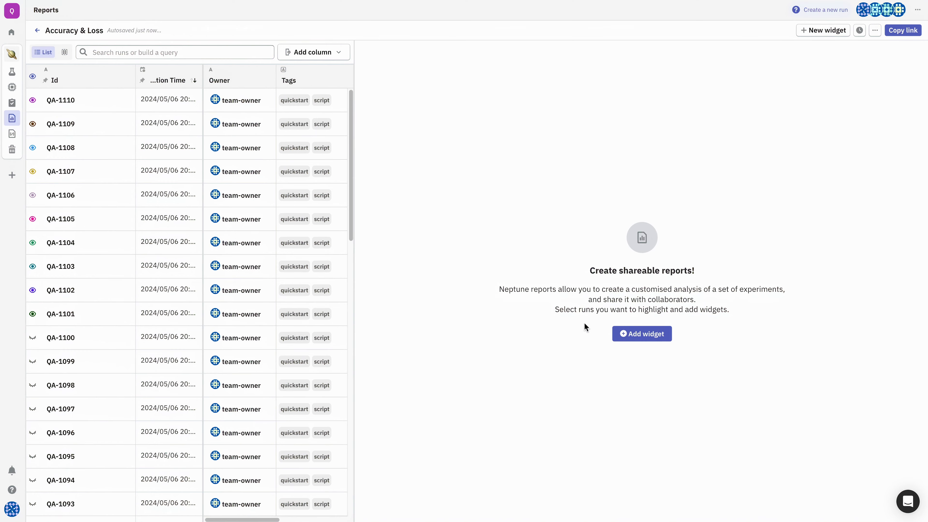
Step: Add a chart widget titled "Example" to the report that displays the accuracy and loss fields in separate charts
click(618, 333)
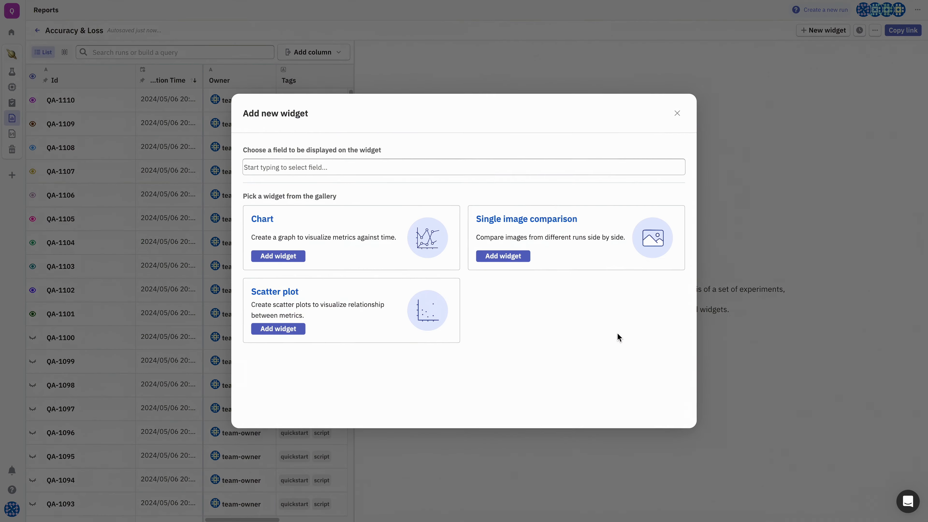
click(278, 258)
text(Example)
click(282, 205)
click(259, 242)
click(259, 254)
click(294, 414)
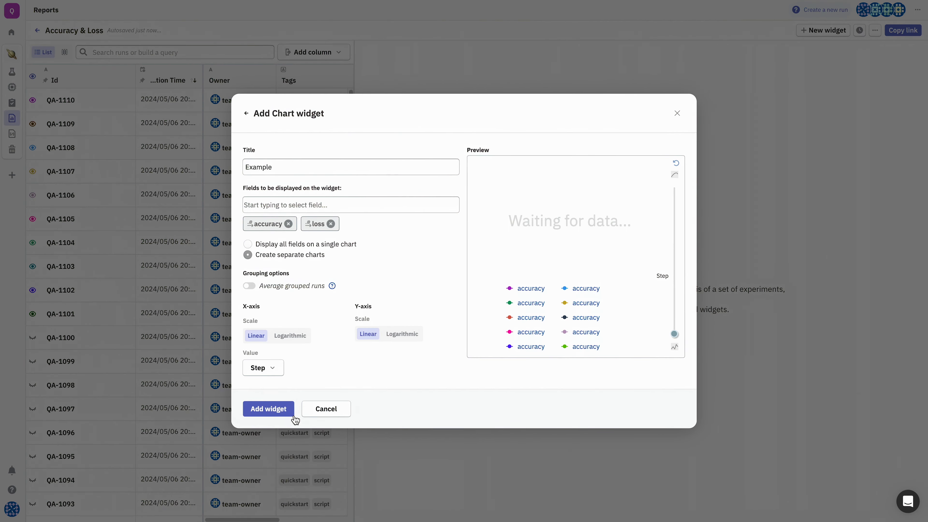
click(268, 408)
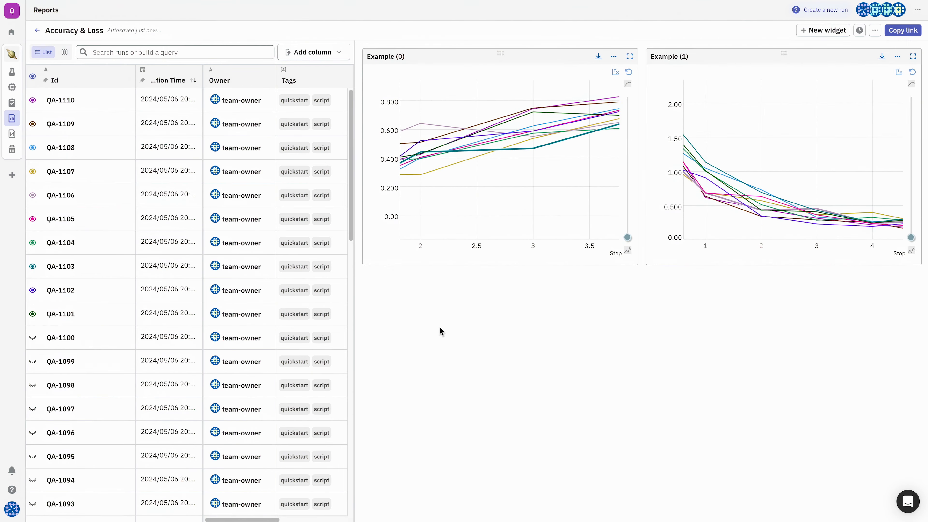
Step: Return to the qa1 runs and display QA-1110 through QA-1105 in the charts comparison
click(18, 76)
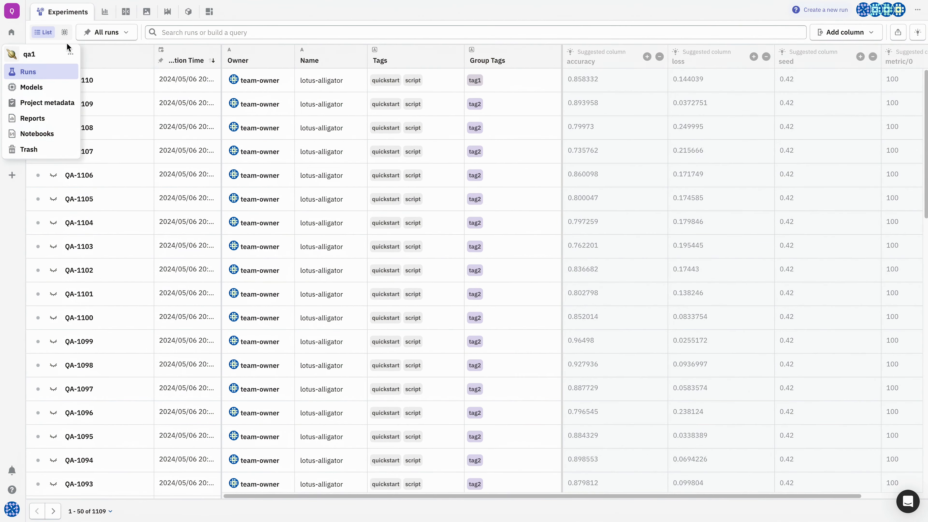
click(103, 10)
click(54, 98)
click(53, 123)
click(53, 146)
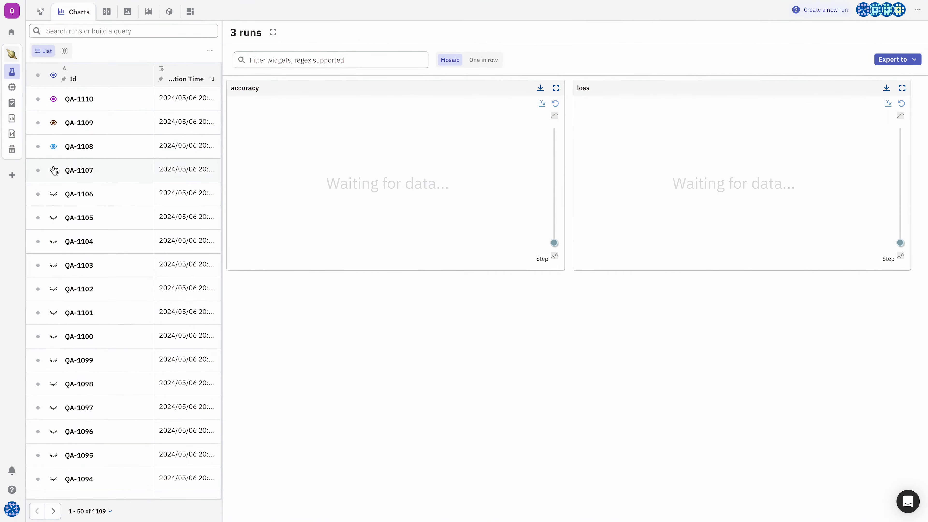
click(54, 218)
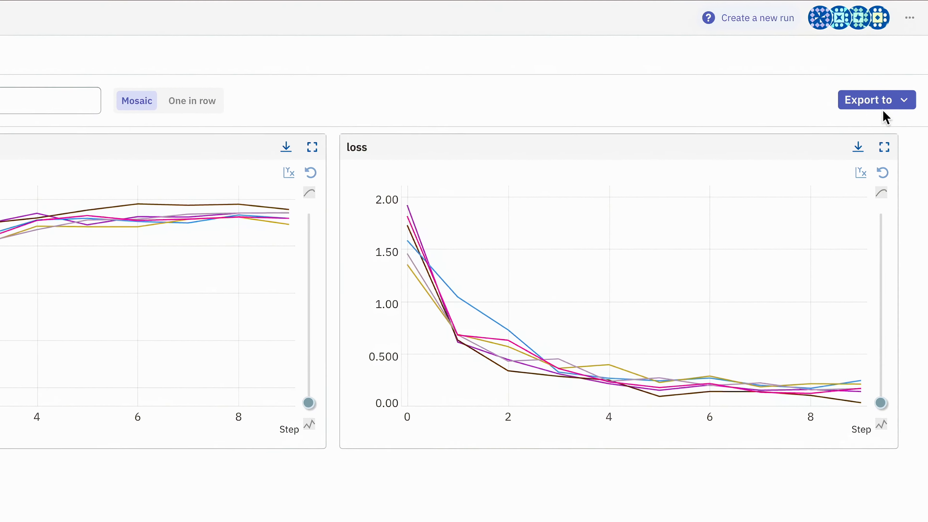
Step: Export the charts with the currently selected runs to a new report named "Charts Report"
click(915, 61)
click(818, 157)
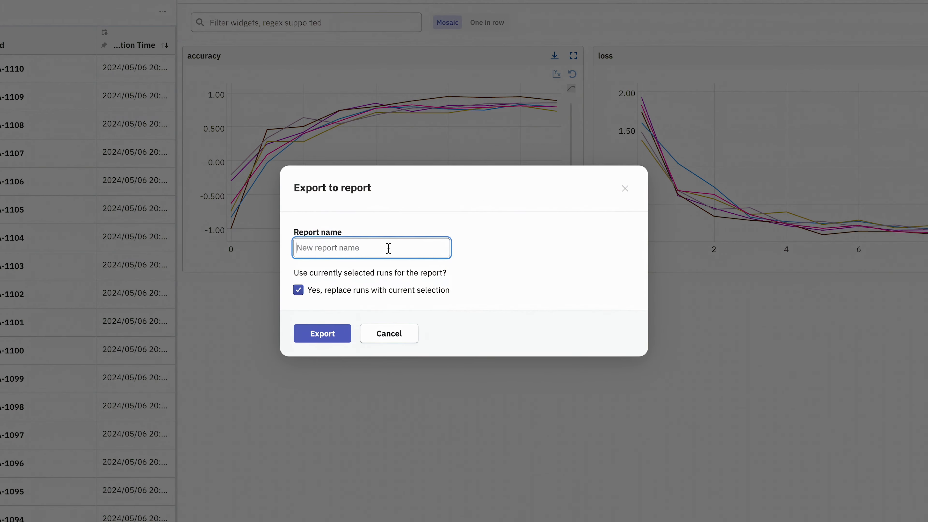
text(Charts Report)
click(308, 341)
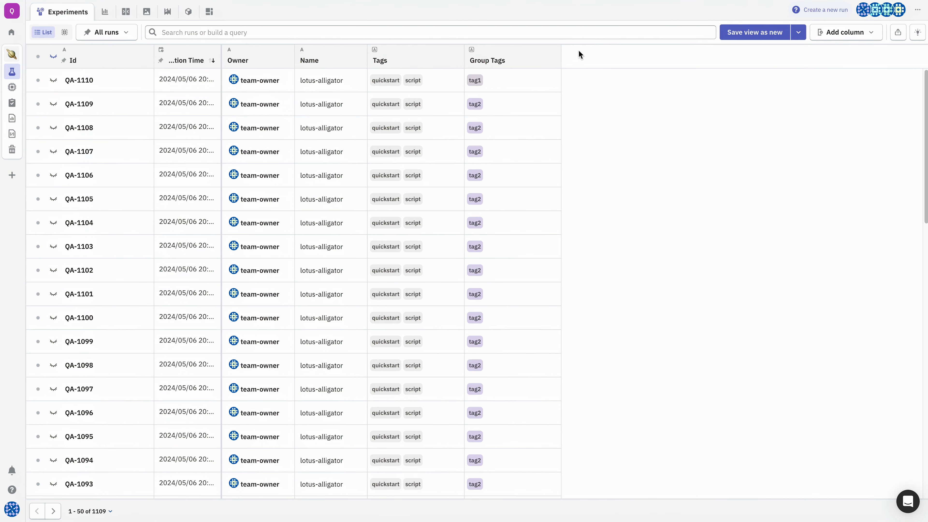
Step: Search the runs table for the name "lotus-alligator"
click(557, 32)
text(lotus)
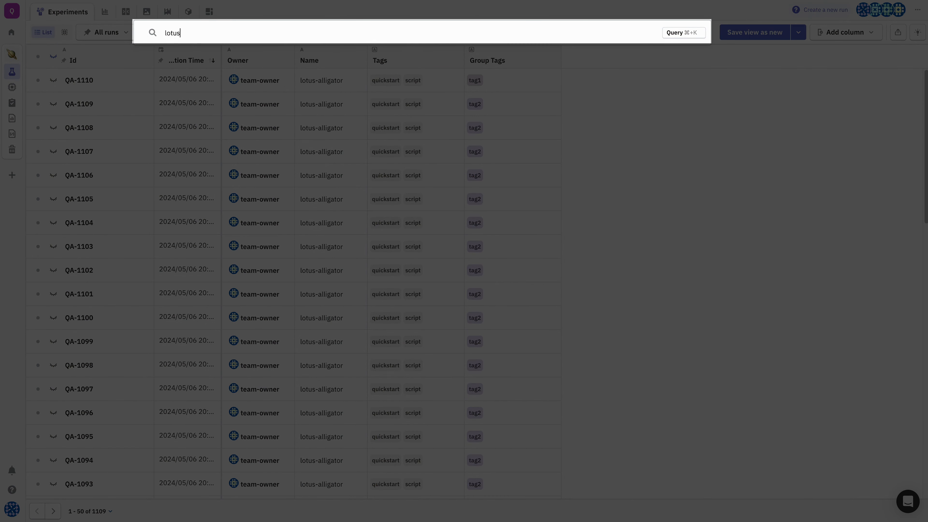
text(-alligator)
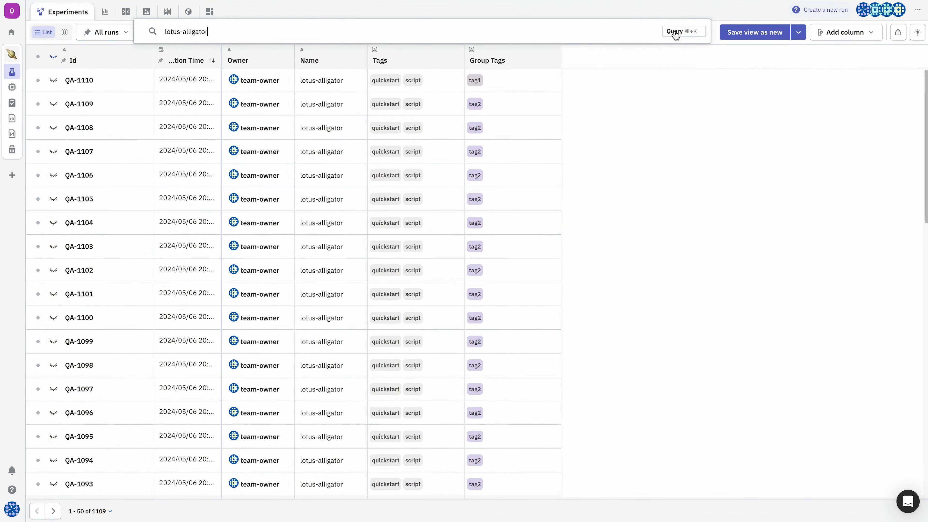
Step: Replace the name search with a query filtering the runs to Group Tags one of tag2
click(675, 33)
key(BackSpace)
key(BackSpace)
key(BackSpace)
click(284, 143)
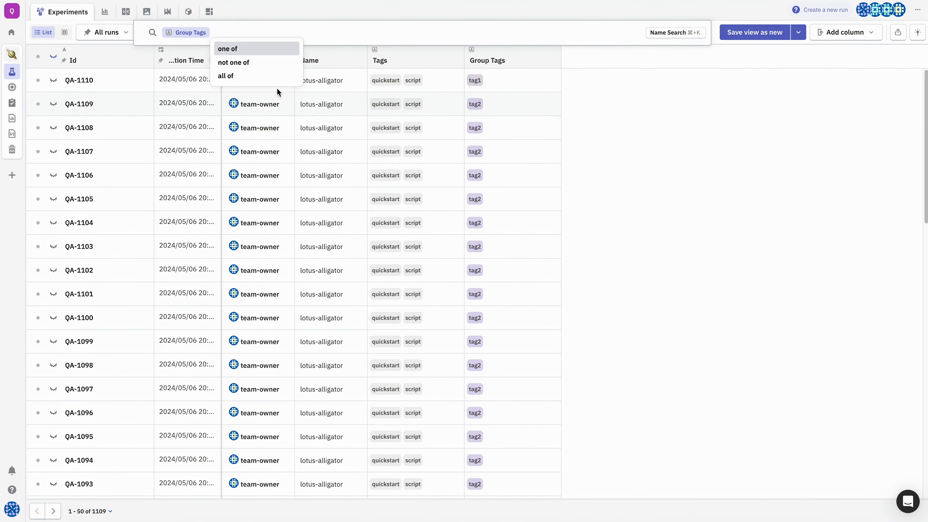
click(262, 52)
click(252, 61)
click(282, 129)
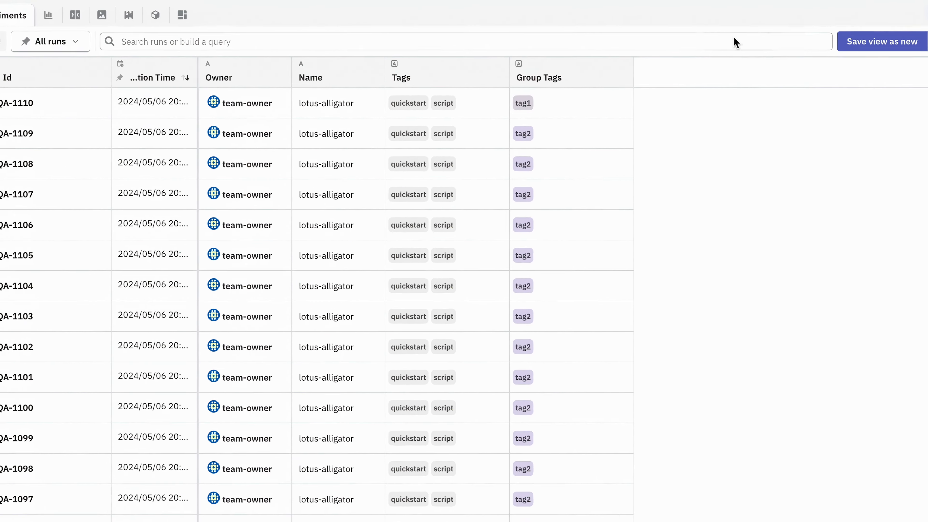
Step: Review the recent filters saved in the runs query builder
click(731, 40)
click(683, 80)
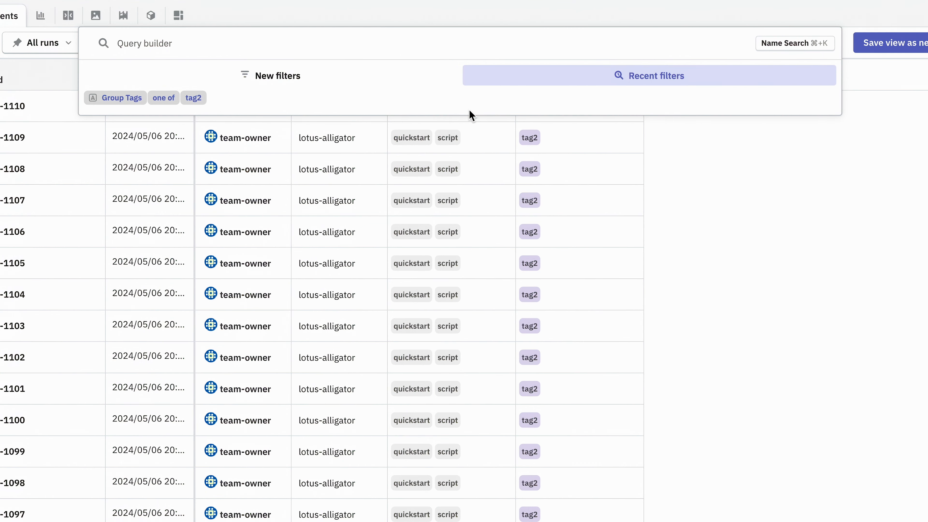
click(799, 284)
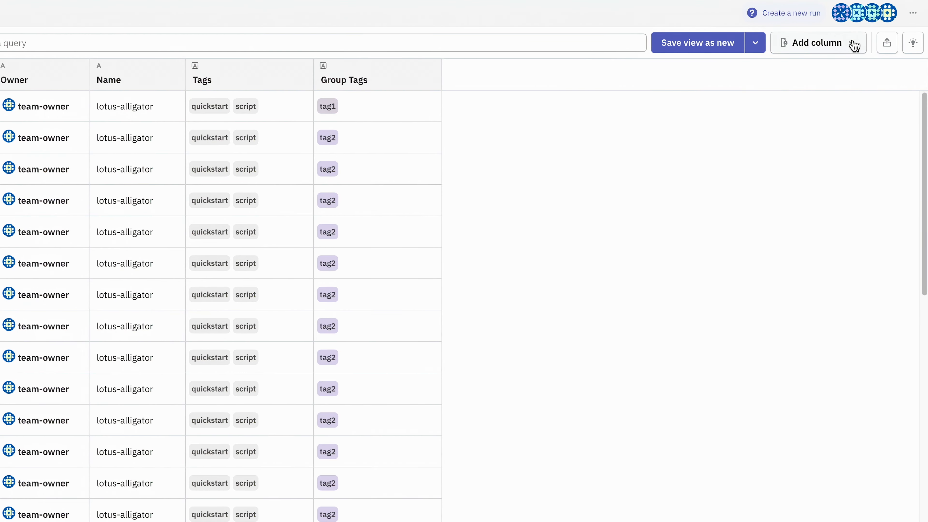
Step: Look through the fields available as new columns for the runs table
click(854, 46)
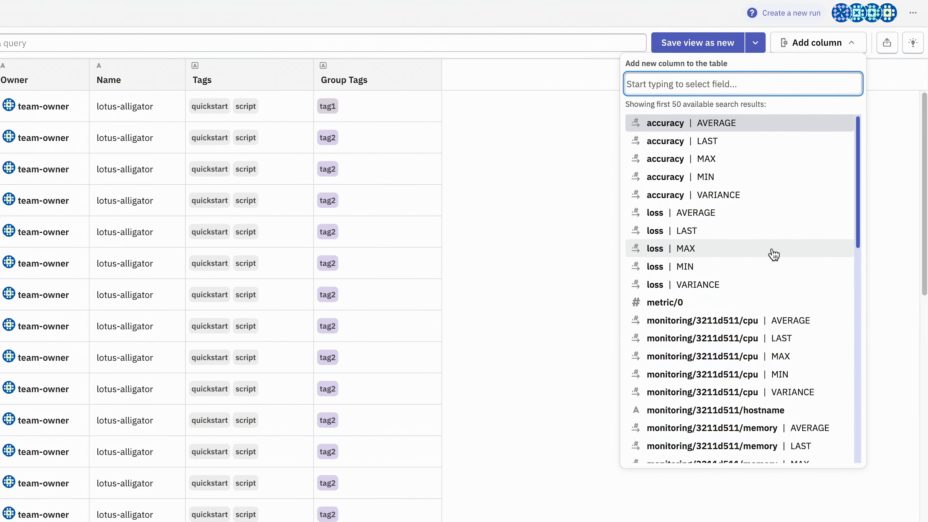
scroll(774, 254, down, 12)
scroll(774, 253, down, 2)
scroll(774, 253, up, 15)
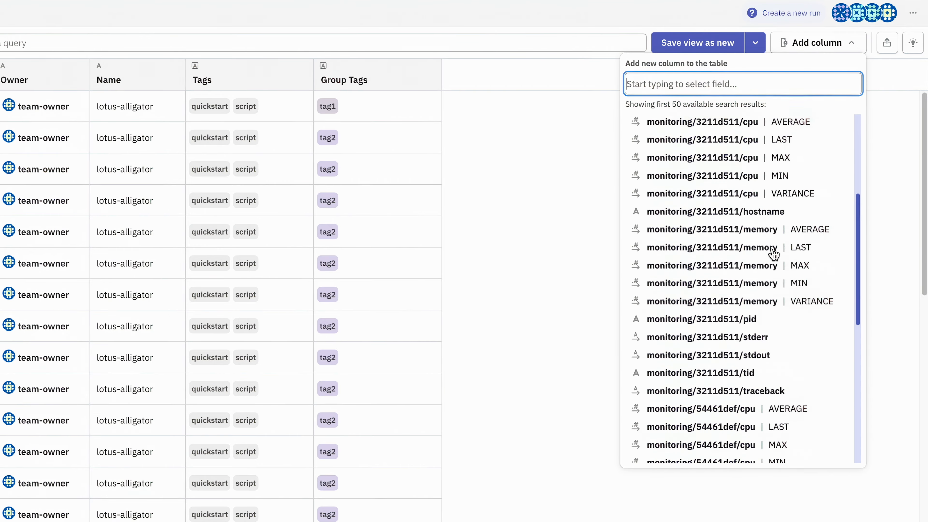
click(530, 221)
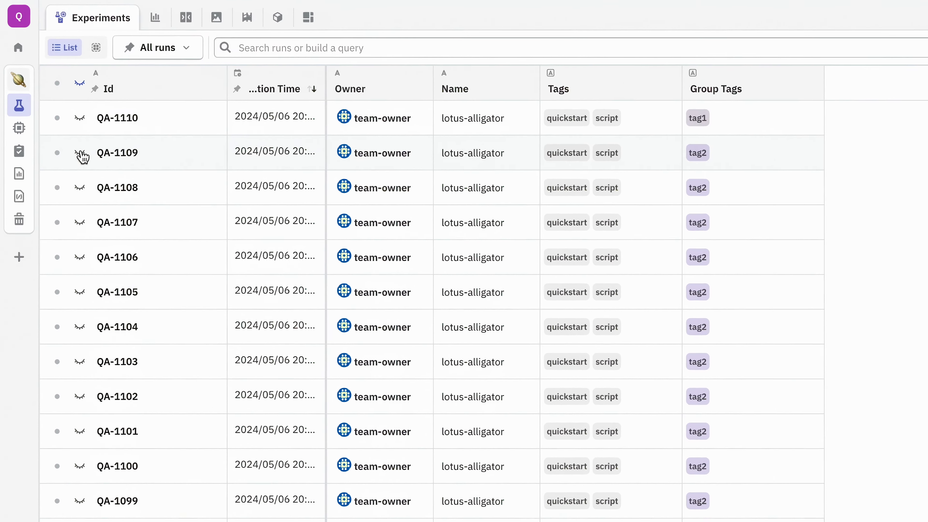
Step: Open the runs' charts comparison and set run QA-1106's color to blue, RGB 0, 108, 250
click(81, 153)
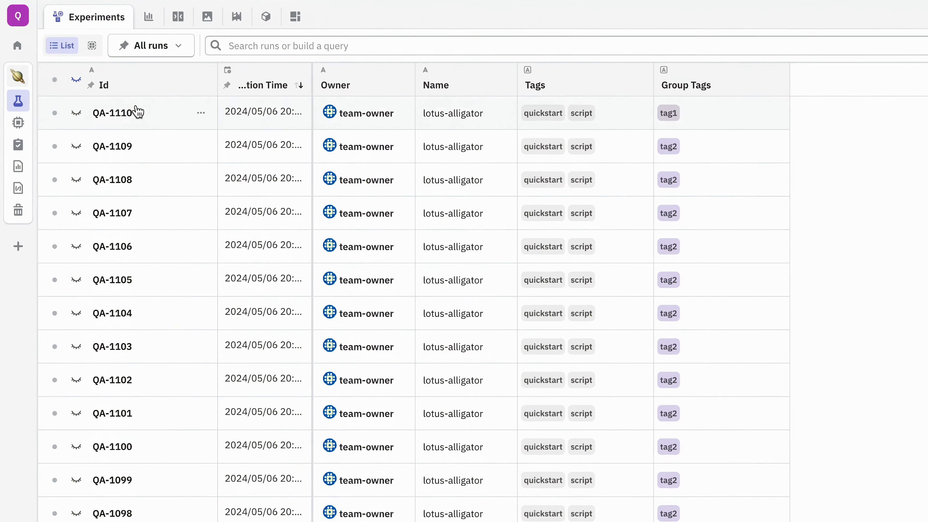
click(105, 12)
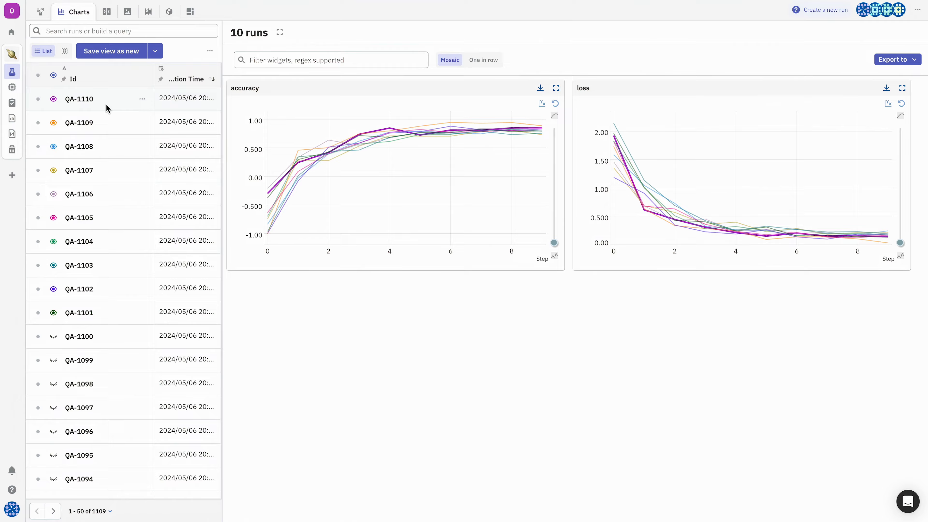
click(142, 194)
click(180, 214)
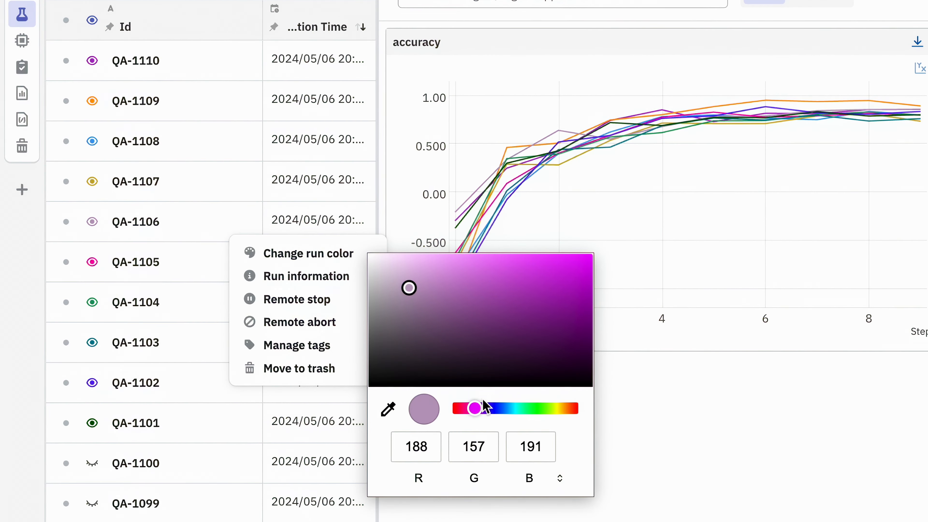
mouse_move(486, 406)
mouse_down()
mouse_move(532, 412)
mouse_move(504, 408)
mouse_up()
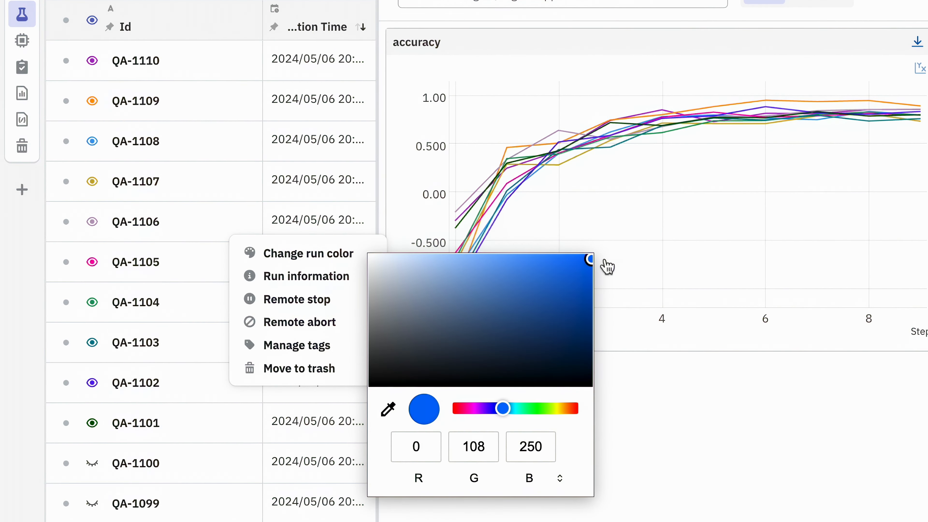
key(Return)
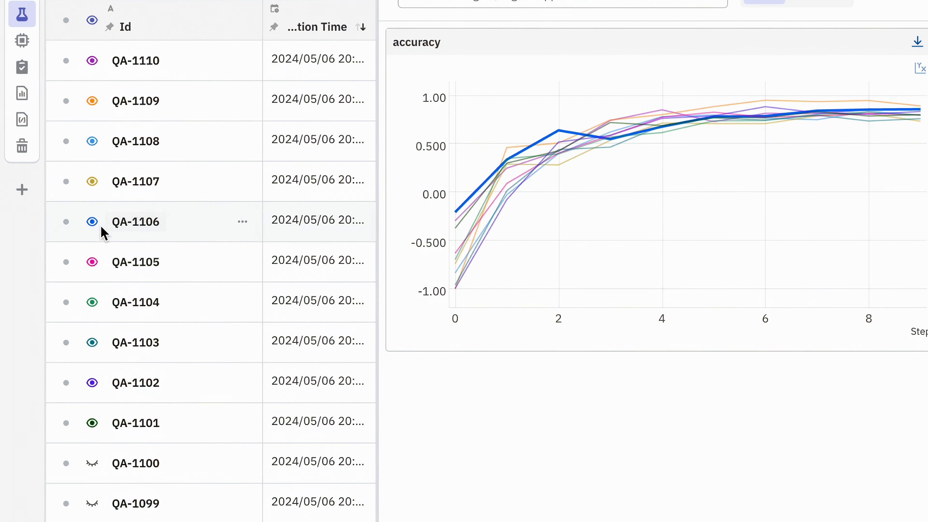
click(93, 224)
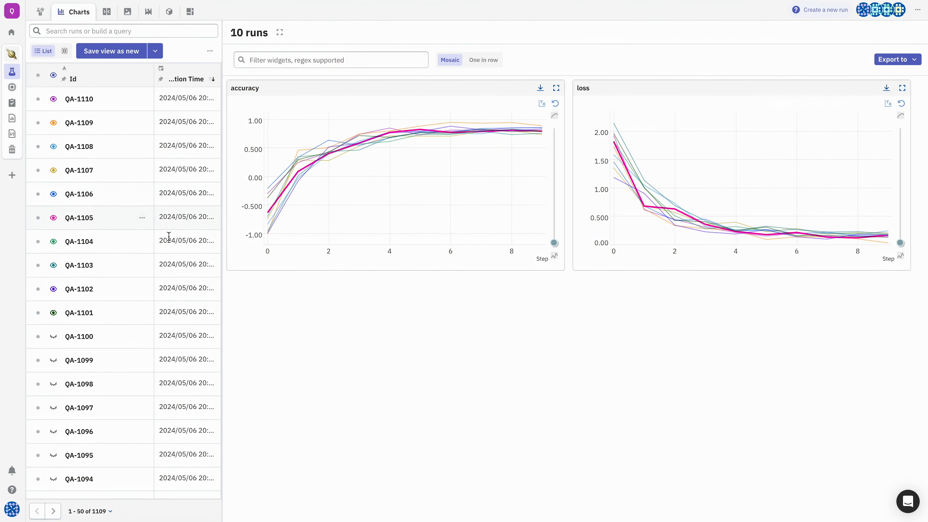
Step: Check the search history of the chart widget filter
click(334, 60)
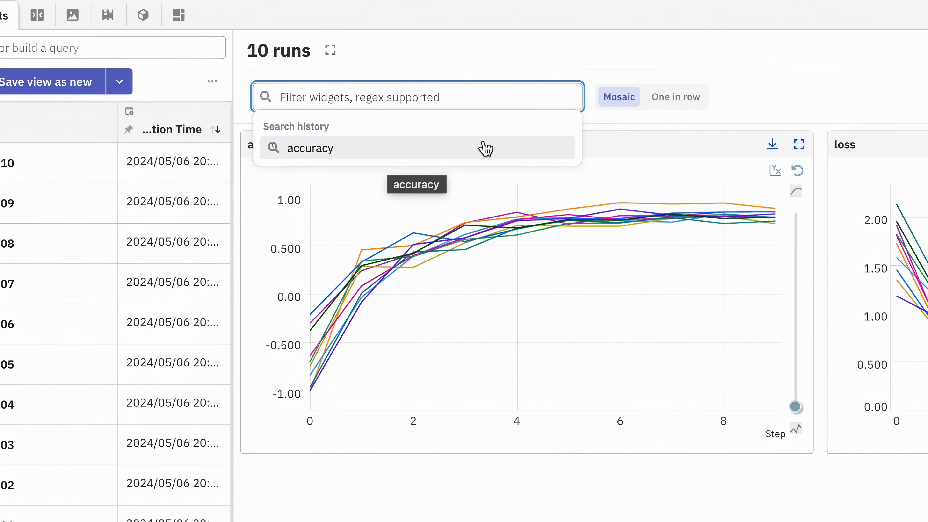
click(551, 493)
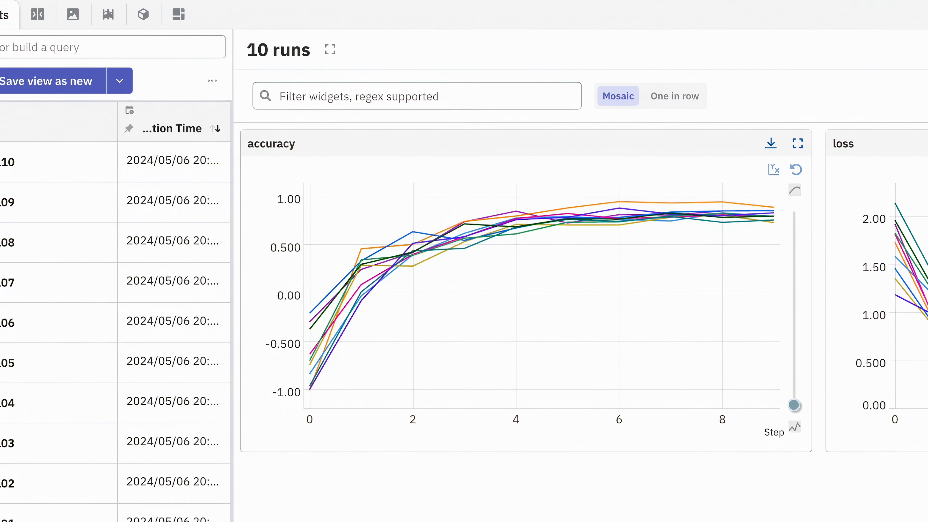
Step: Display all 50 runs of the page in the charts and browse the accuracy values at step 1
click(3, 87)
click(22, 131)
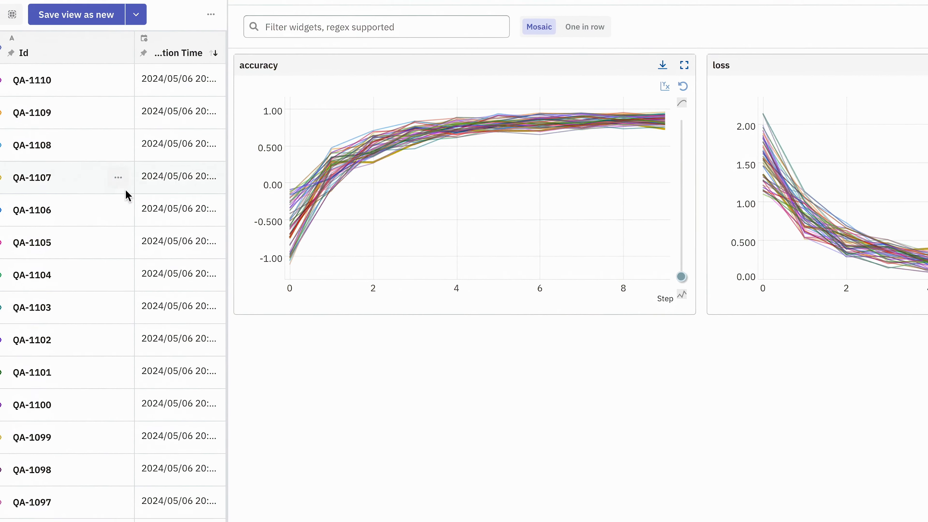
mouse_move(505, 199)
scroll(417, 387, down, 2)
scroll(418, 388, down, 5)
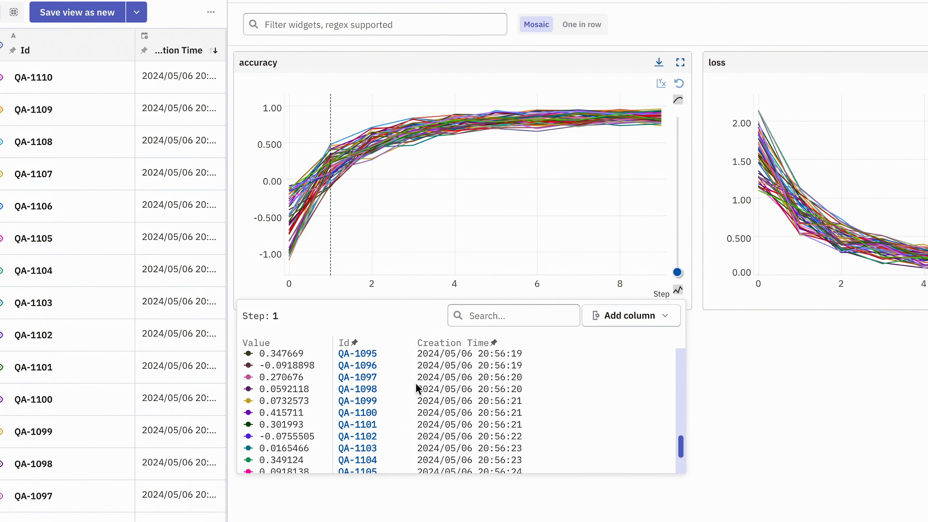
scroll(418, 387, up, 6)
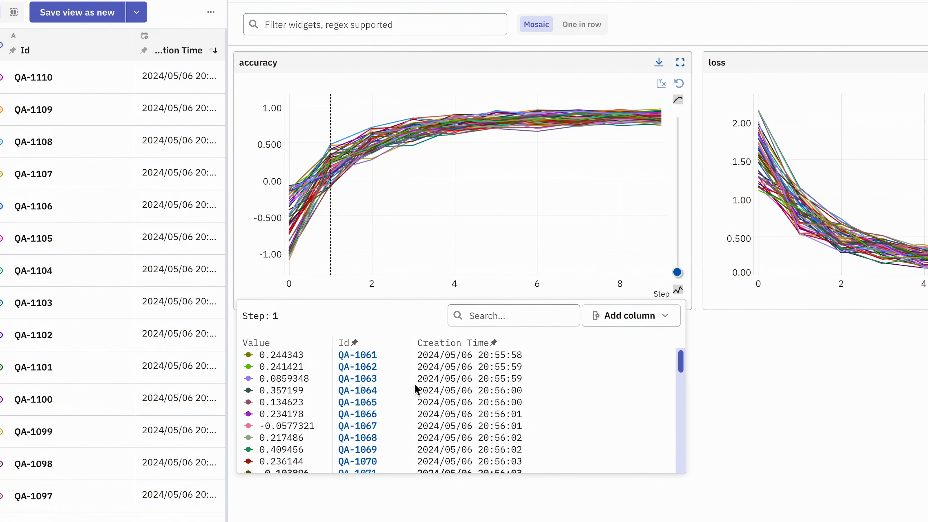
Step: Add the Owner column to the accuracy chart's table of values
click(666, 318)
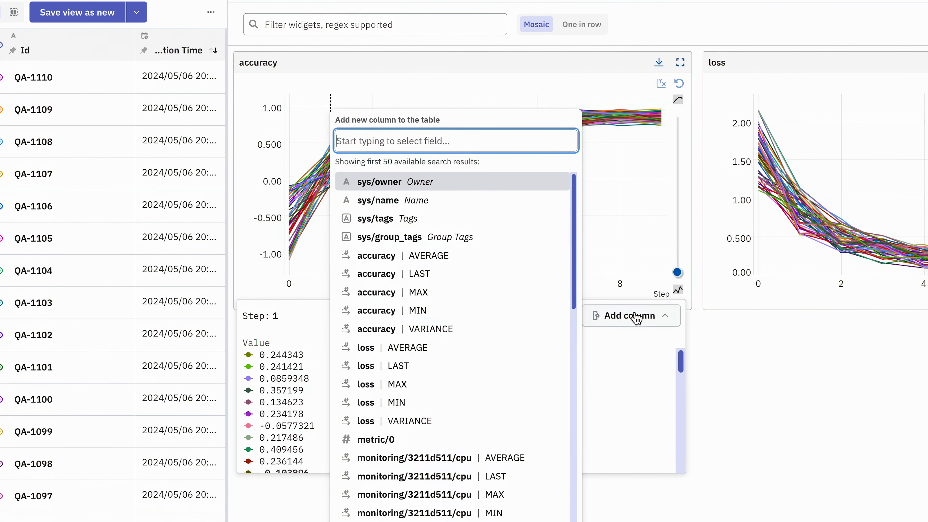
click(388, 190)
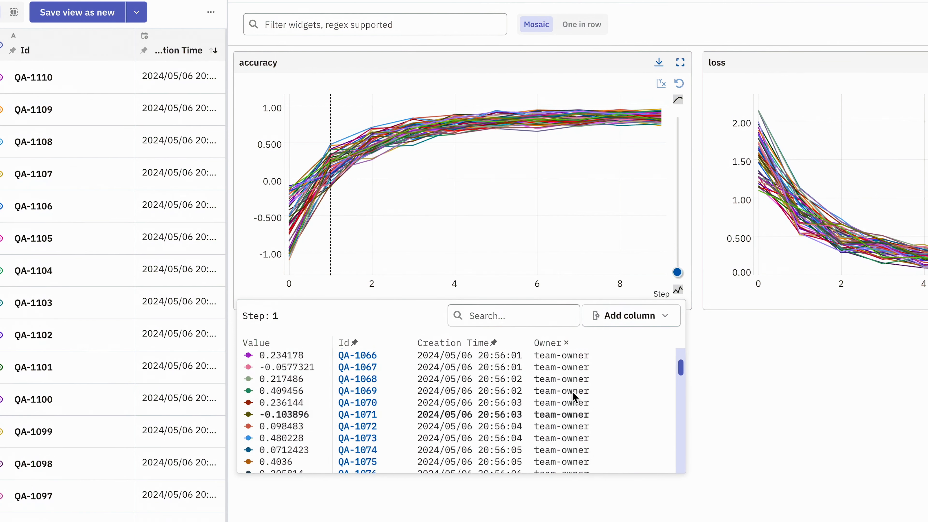
scroll(573, 396, up, 2)
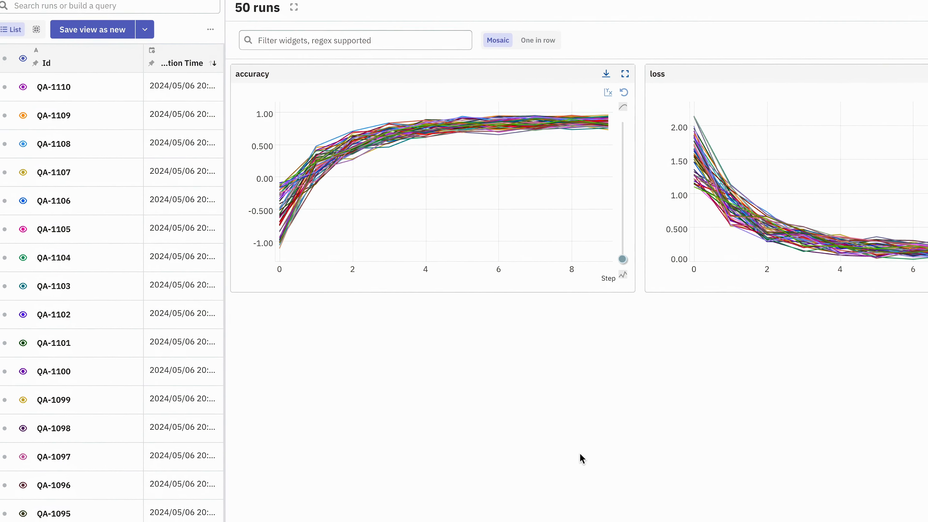
Step: Examine the accuracy chart in full screen by zooming into a range of steps, and restore the normal chart view
click(626, 73)
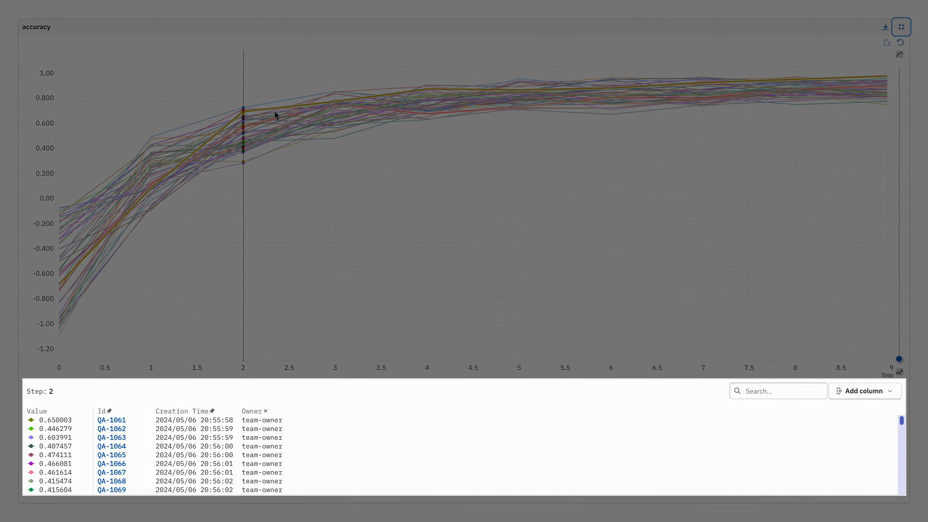
drag(275, 112, 445, 127)
drag(306, 161, 610, 165)
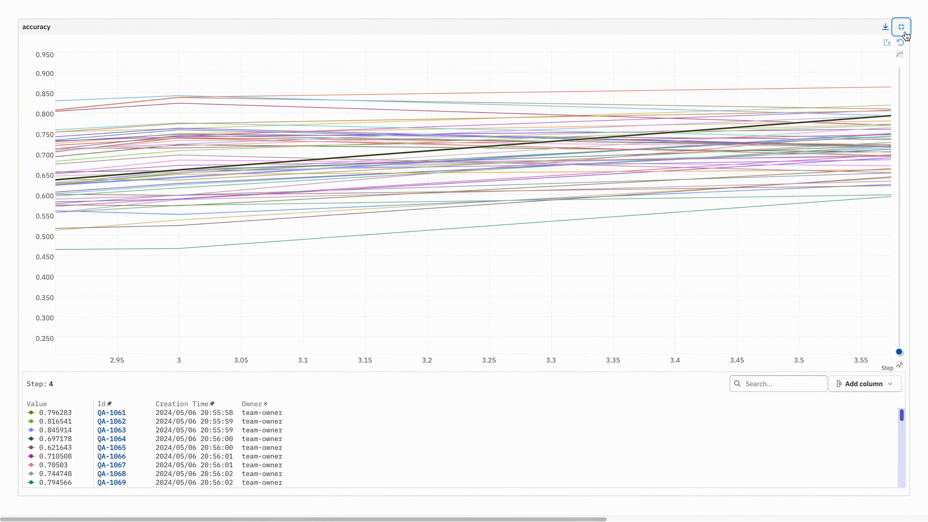
click(900, 42)
click(901, 27)
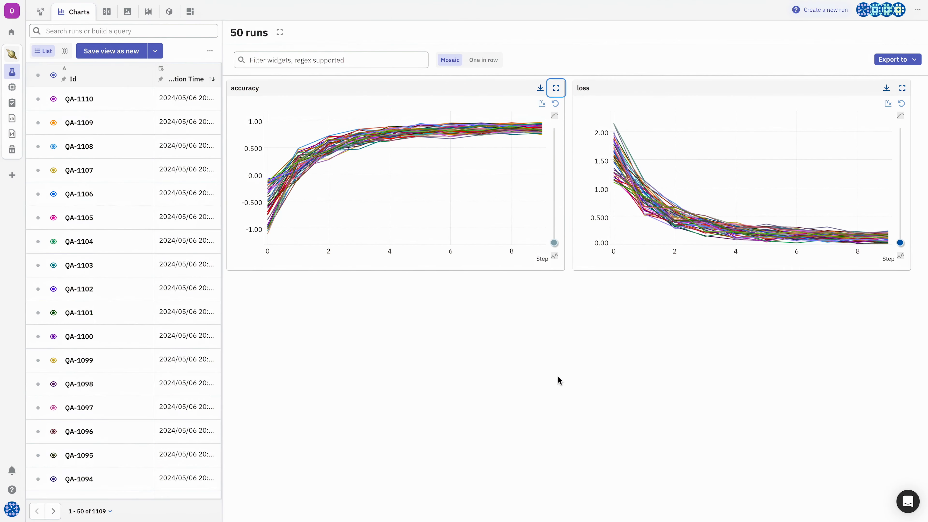
Step: Open the dashboard comparison view for the displayed runs
click(189, 12)
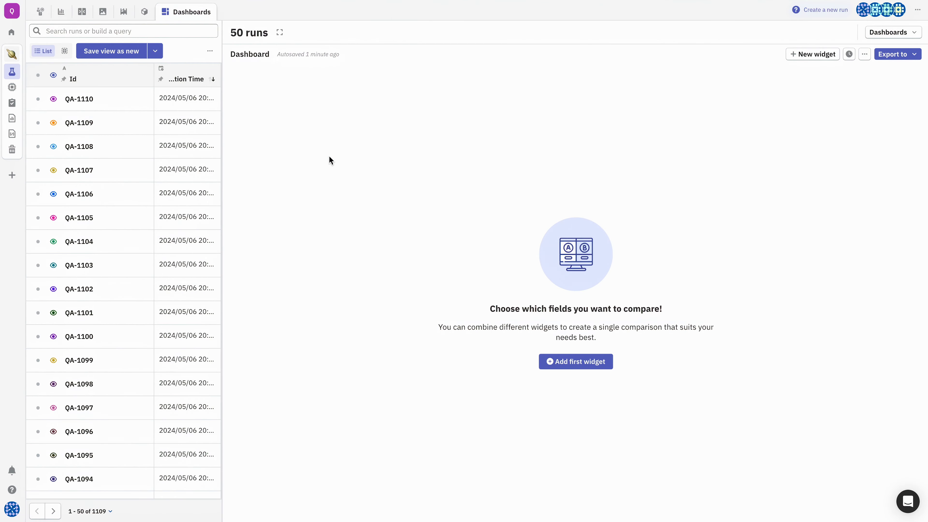
Step: Add a first chart widget to the dashboard that displays the accuracy and loss fields as separate charts
click(583, 361)
click(256, 255)
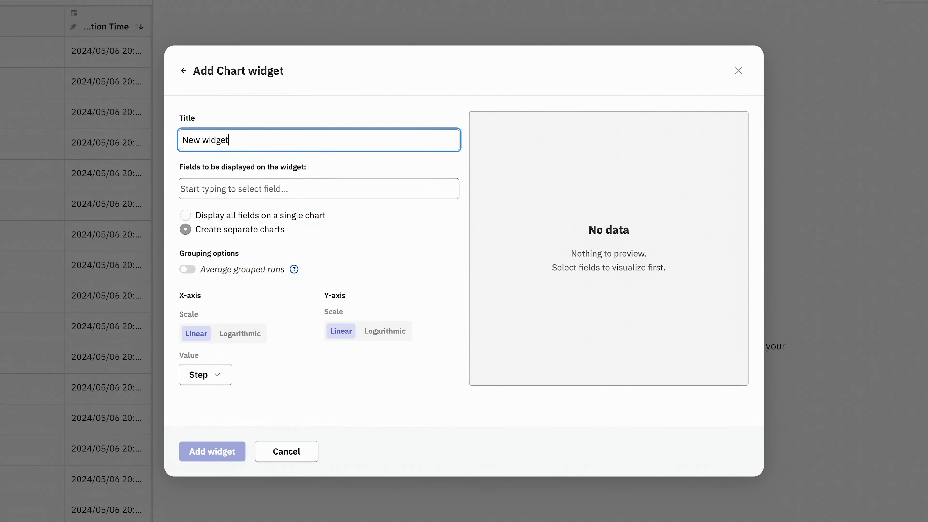
click(226, 188)
click(199, 237)
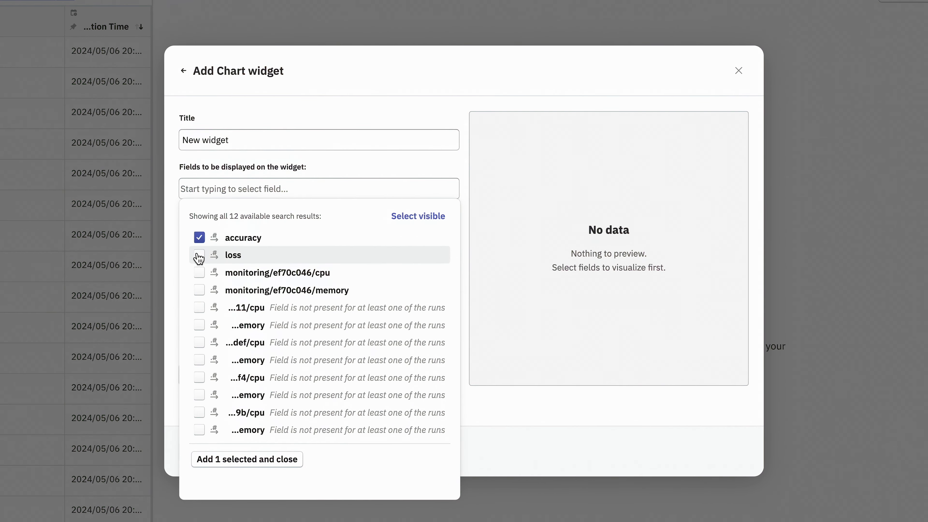
click(248, 461)
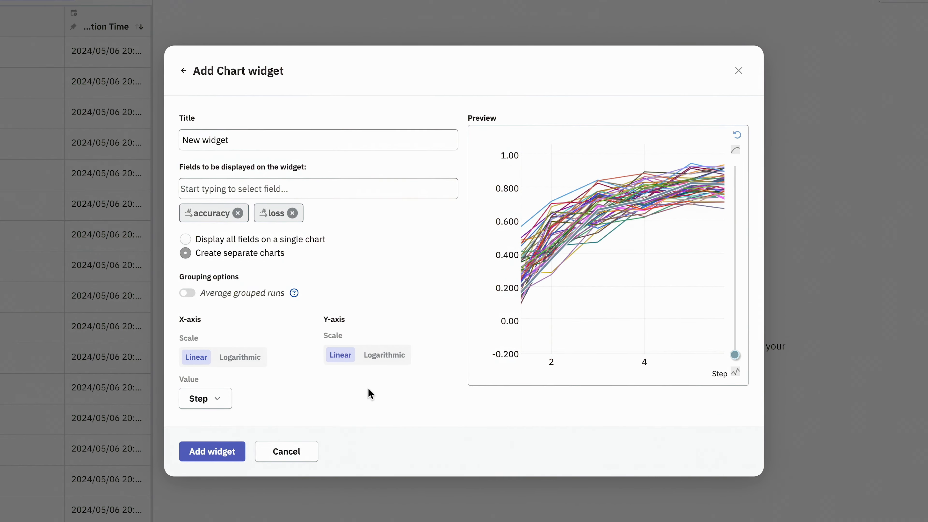
click(212, 452)
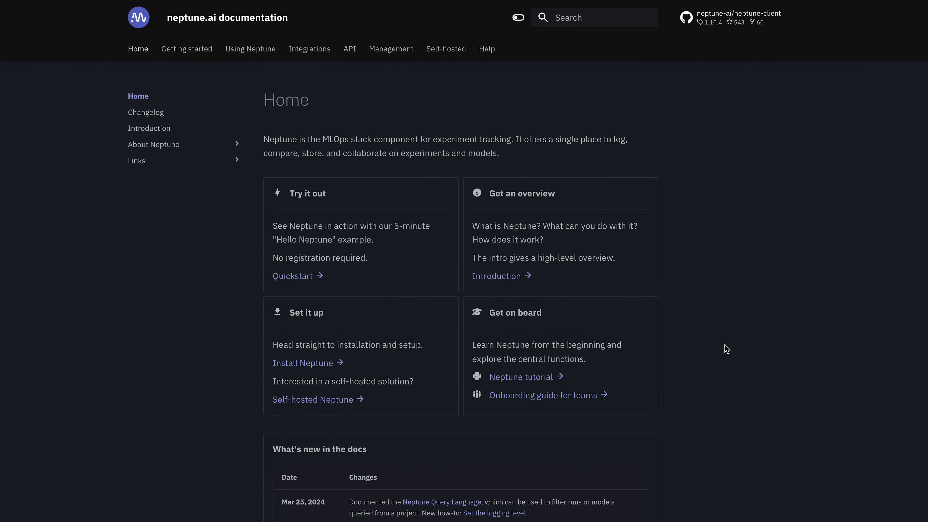
Step: Switch to the neptune.ai documentation and browse the Home page's list of recent changes and the Using Neptune page
scroll(726, 348, down, 7)
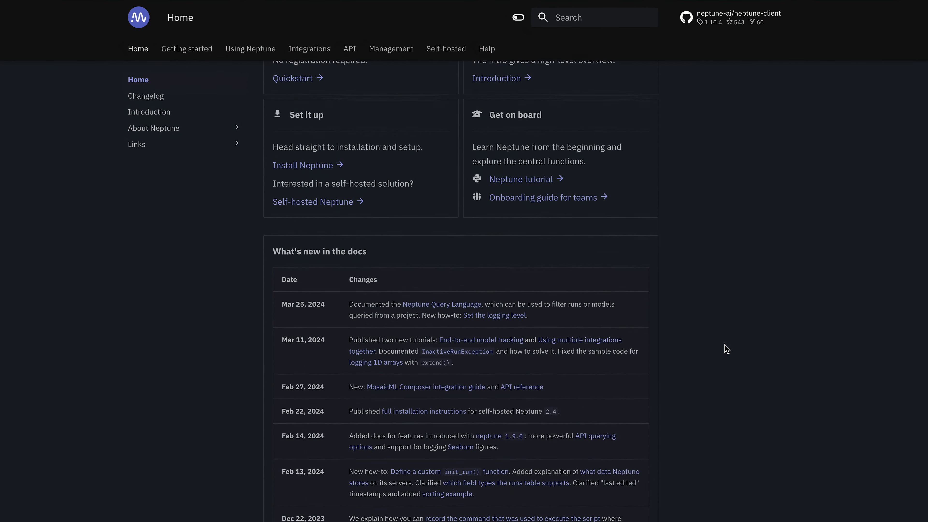
scroll(726, 349, down, 4)
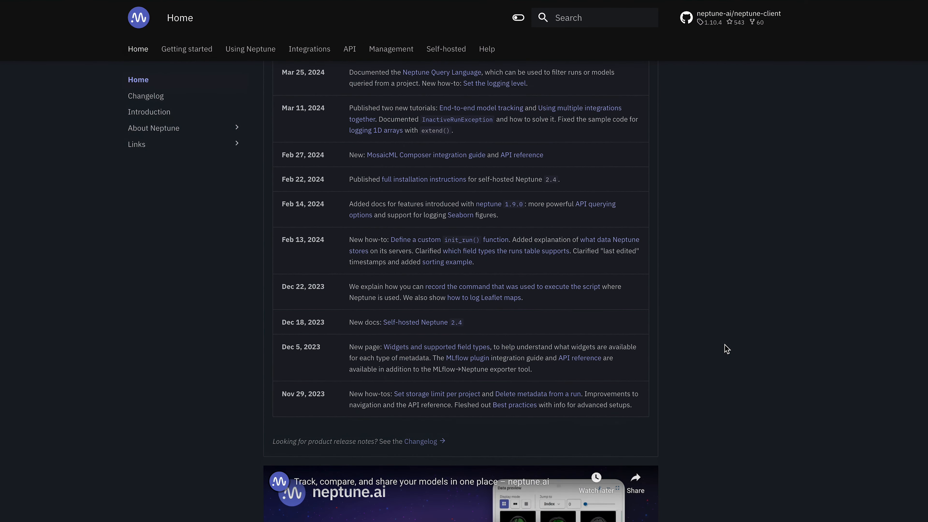
click(234, 52)
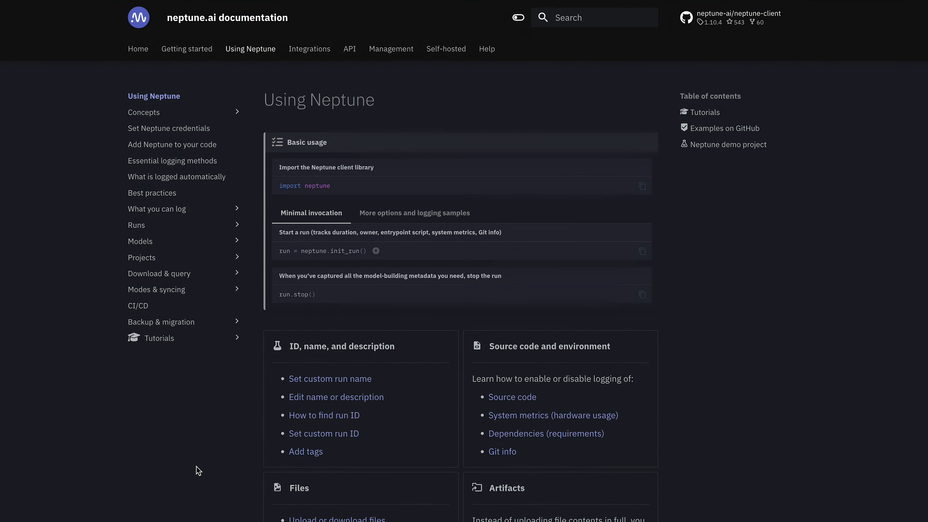
scroll(198, 471, down, 5)
scroll(199, 470, down, 4)
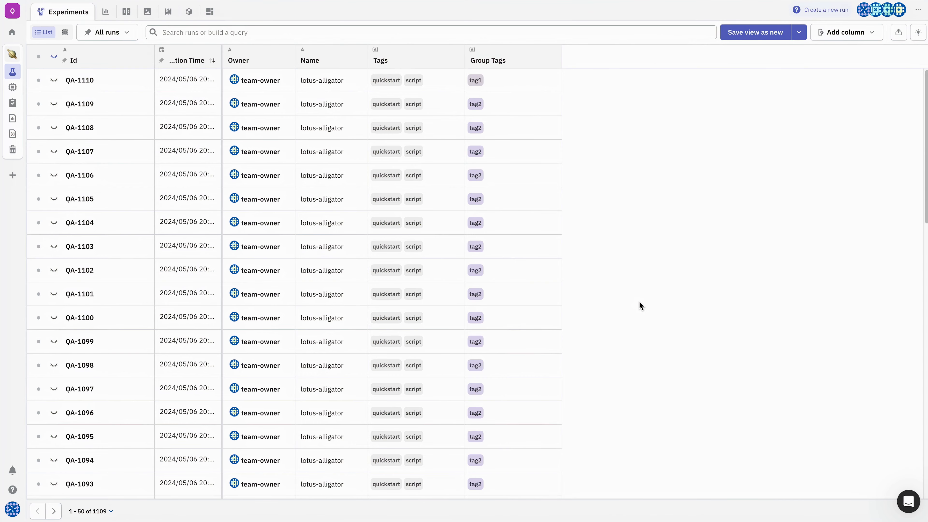
Step: Open the support chat from the project's experiments table
click(906, 497)
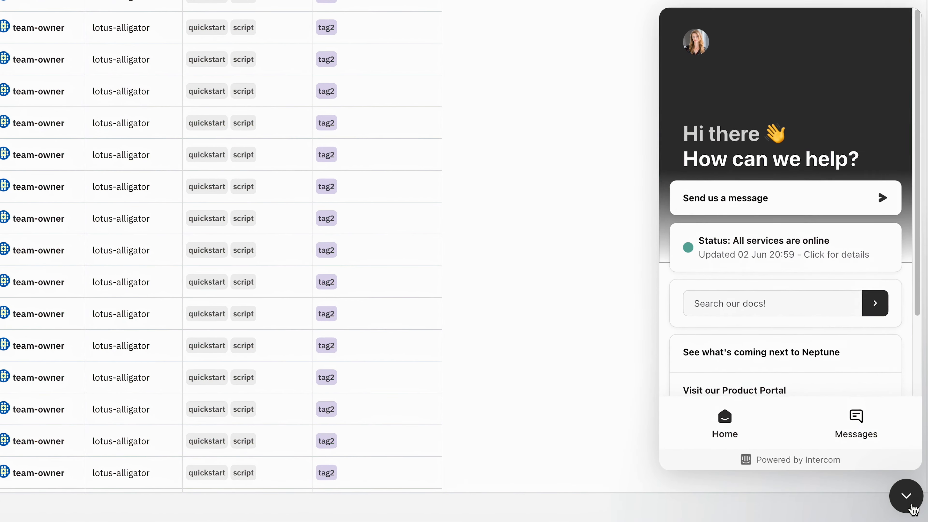